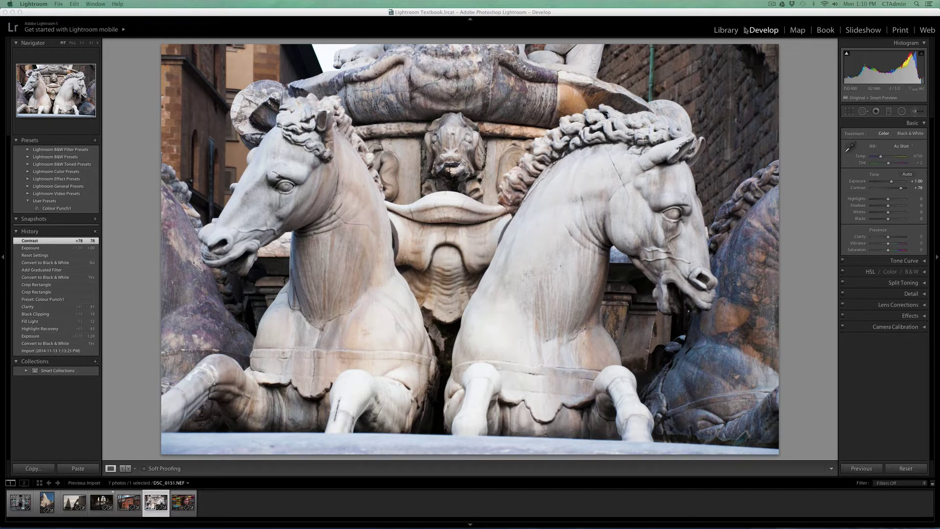
# Step: Compare the seahorse photo's original and edited versions side by side at 1:1 on the stonework
pyautogui.click(727, 32)
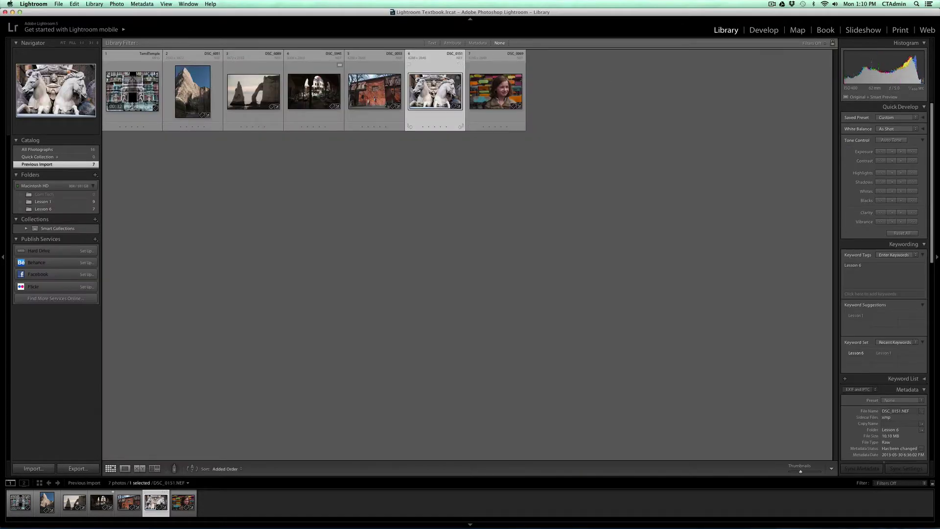
pyautogui.click(758, 32)
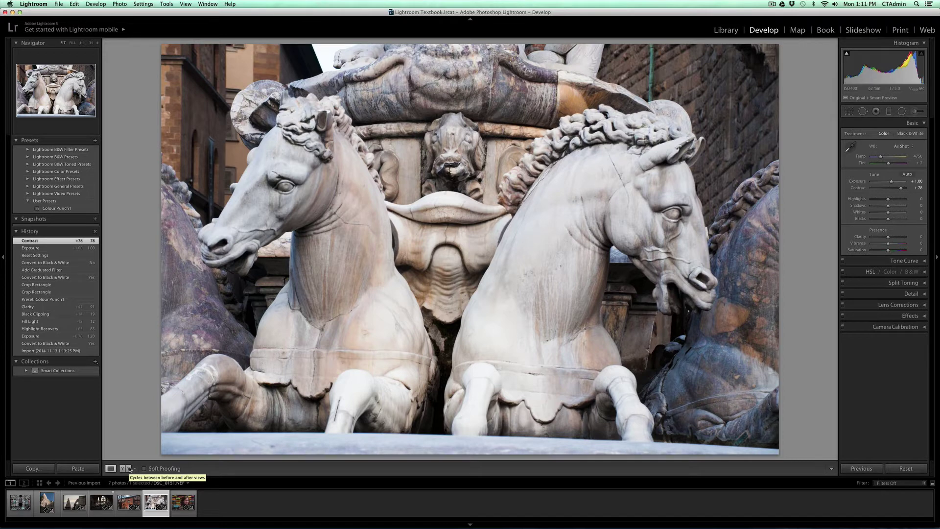
pyautogui.click(127, 469)
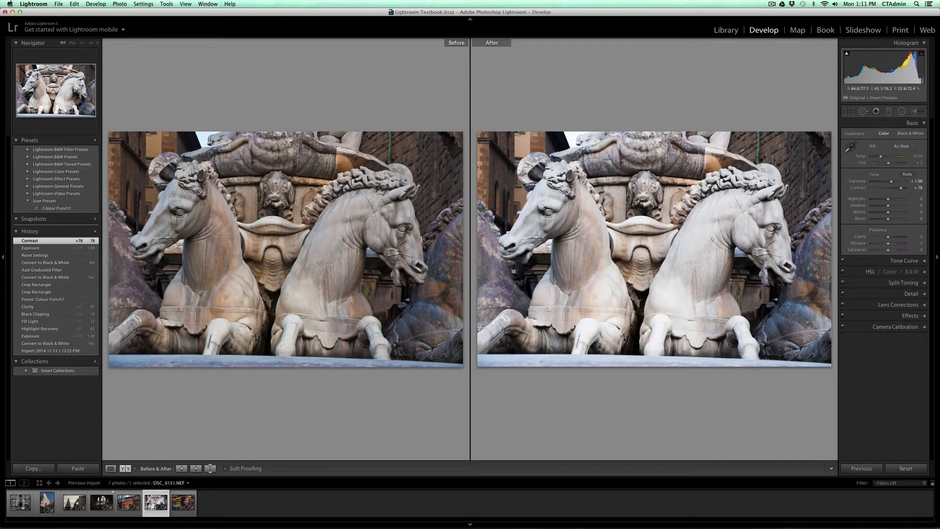
pyautogui.click(277, 190)
pyautogui.moveTo(282, 193); pyautogui.dragTo(314, 213)
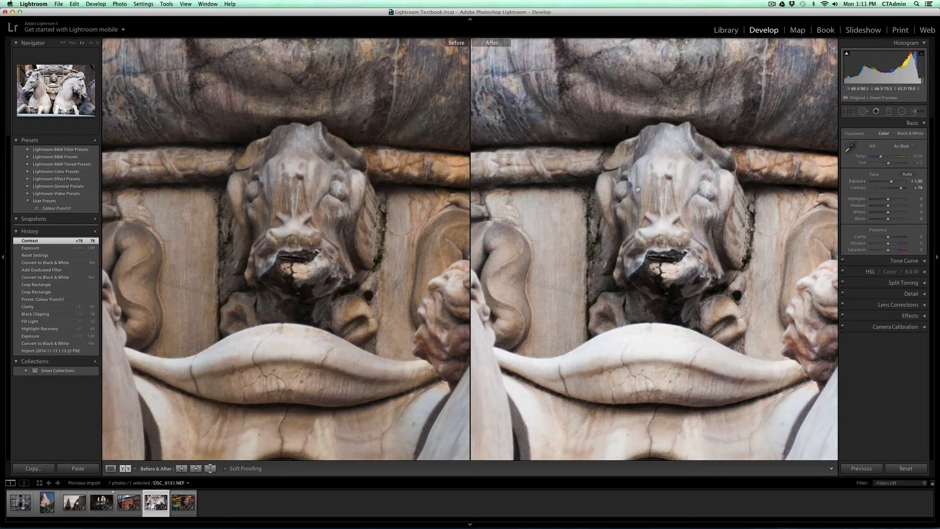
# Step: Convert the photo to black and white and raise Exposure to +2.10
pyautogui.press('v')
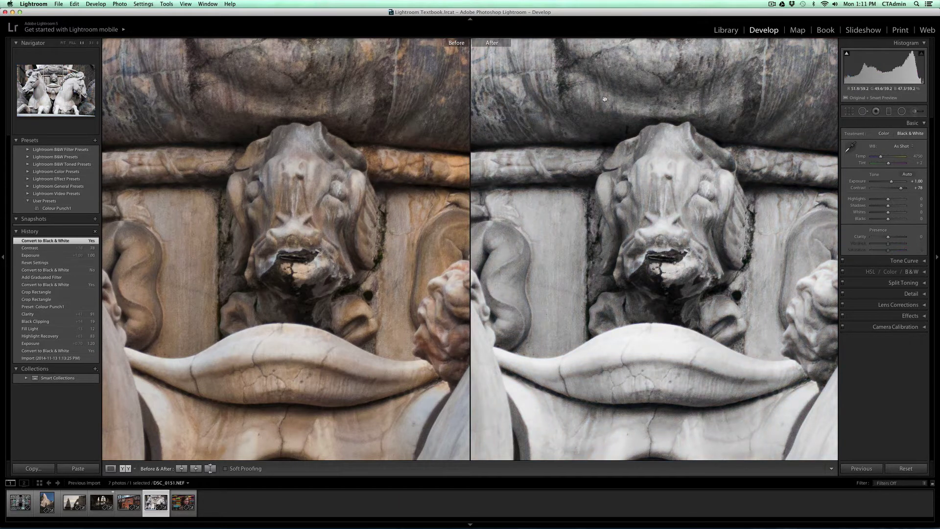
pyautogui.moveTo(890, 182); pyautogui.dragTo(895, 184)
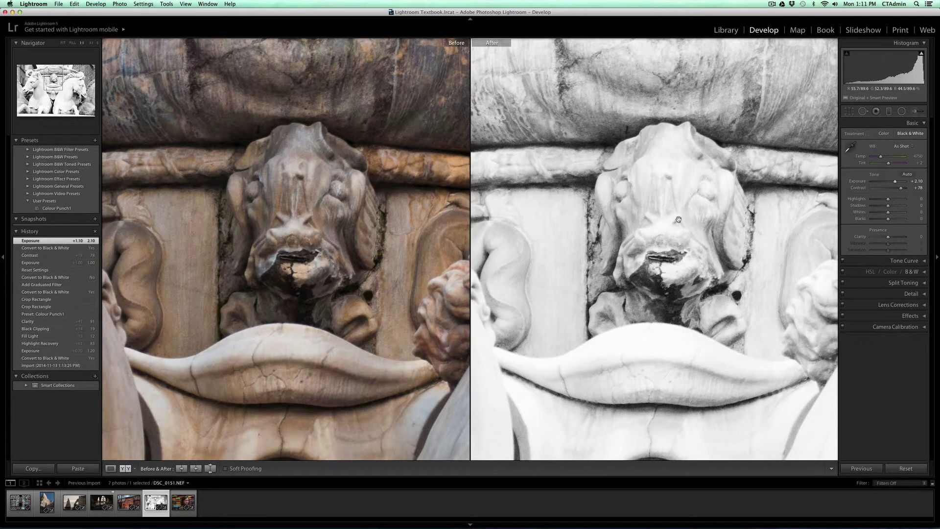
pyautogui.scroll(5, 679, 220)
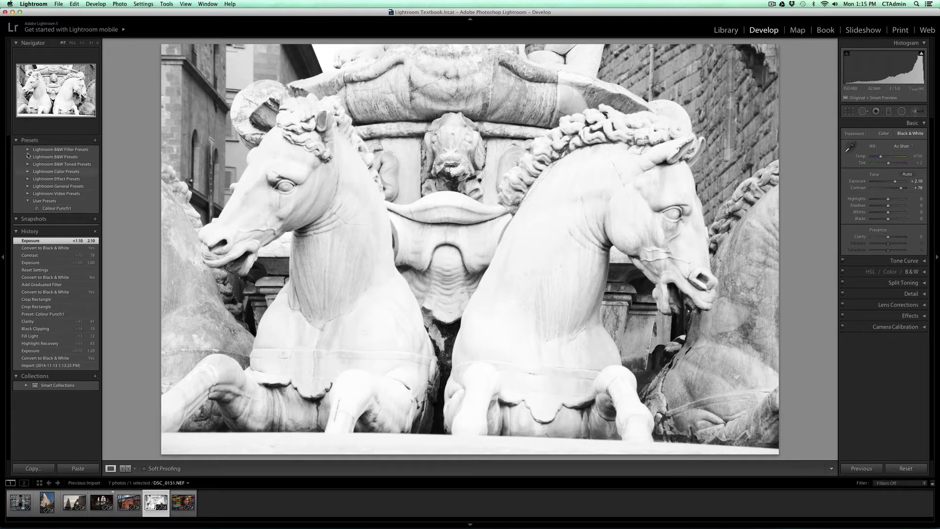
# Step: Hide the left, top, right and filmstrip panels so the photo fills the screen
pyautogui.click(3, 259)
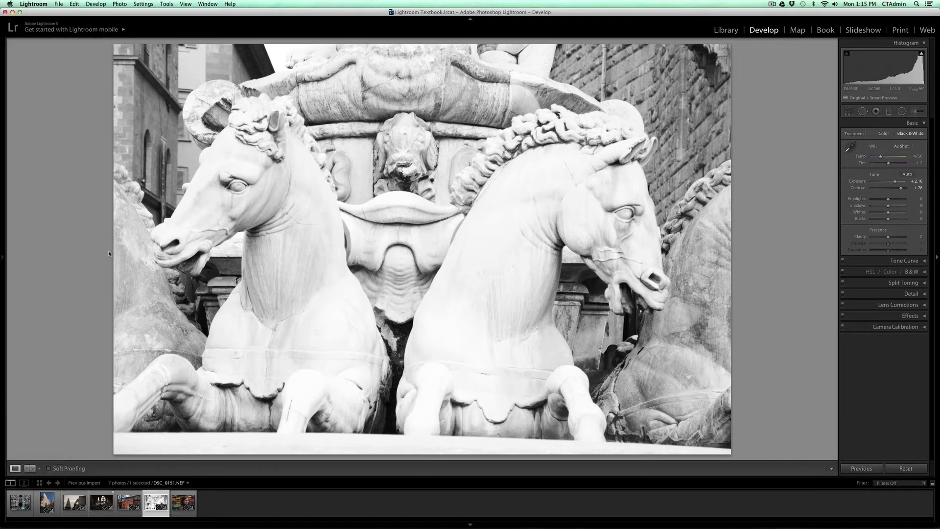
pyautogui.click(470, 22)
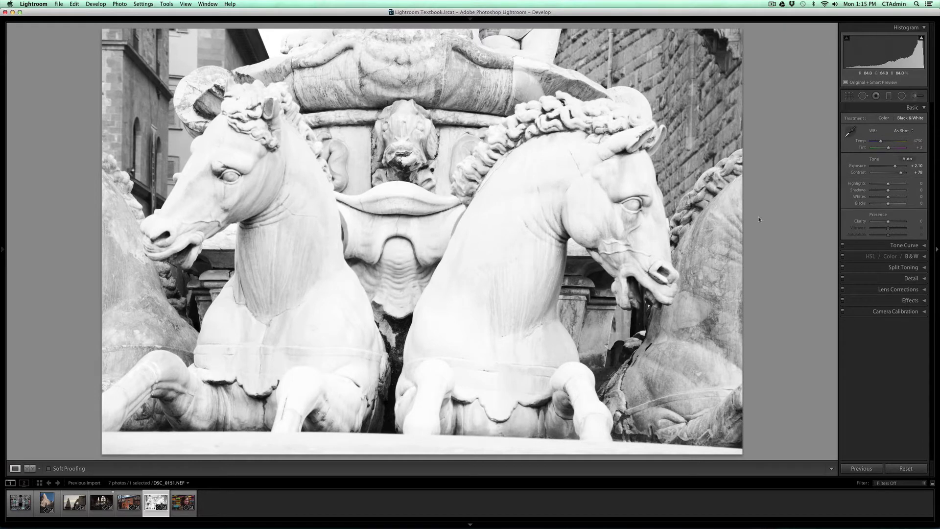
pyautogui.click(936, 251)
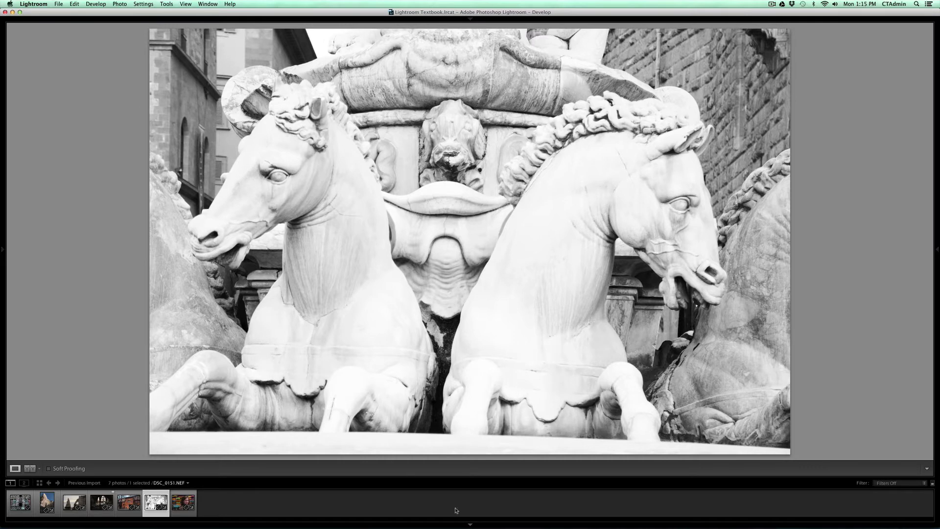
pyautogui.click(470, 524)
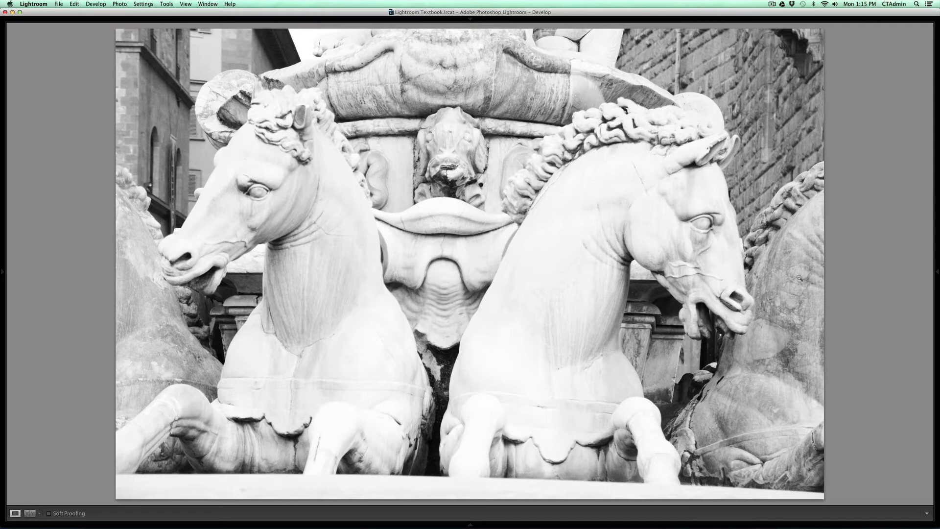
# Step: Lower Exposure to +1.40, then re-pin all four panels
pyautogui.moveTo(936, 271)
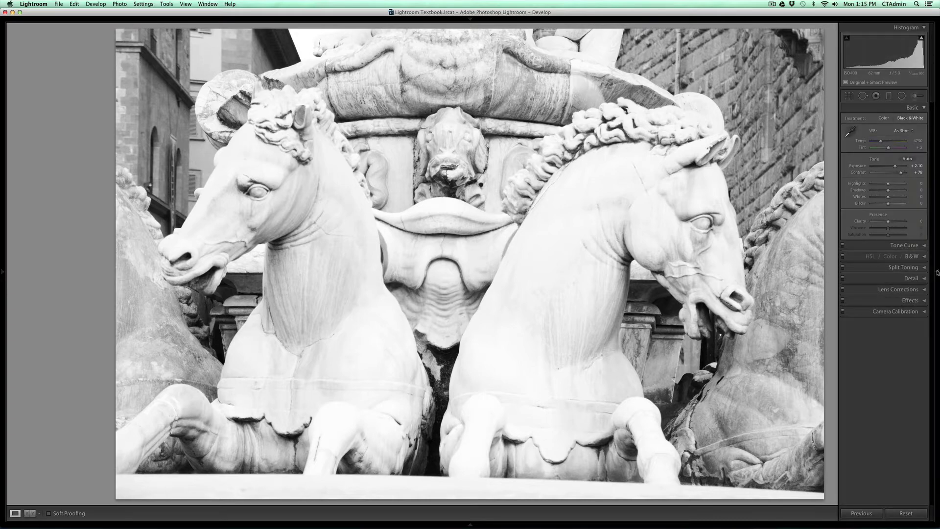
pyautogui.moveTo(897, 168); pyautogui.dragTo(894, 169)
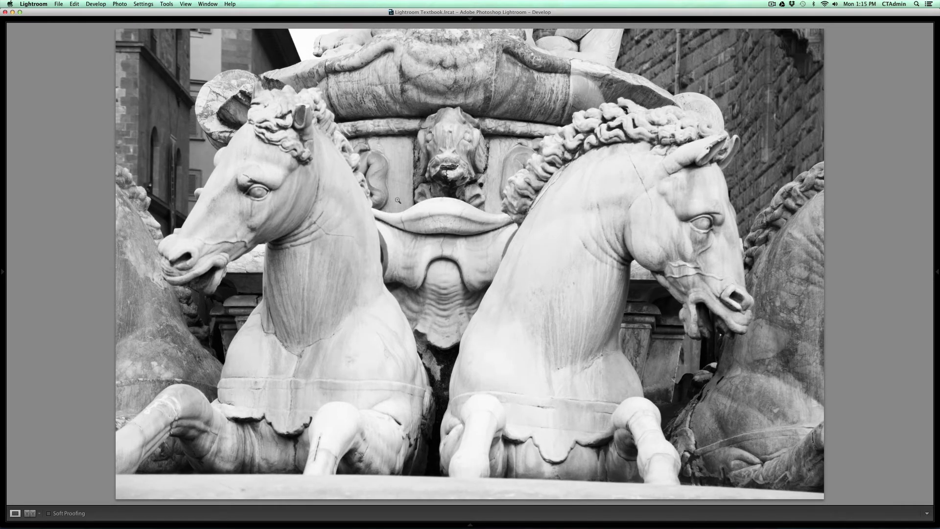
pyautogui.click(937, 271)
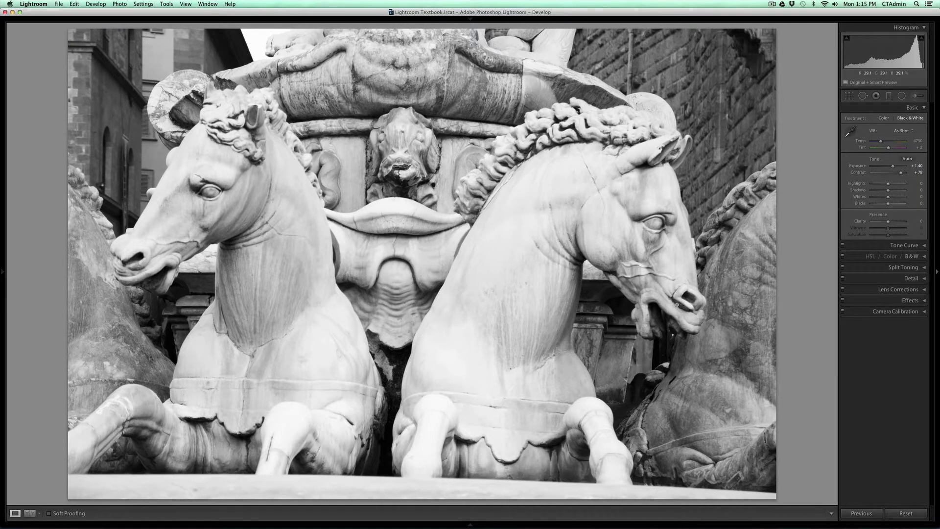
pyautogui.click(2, 271)
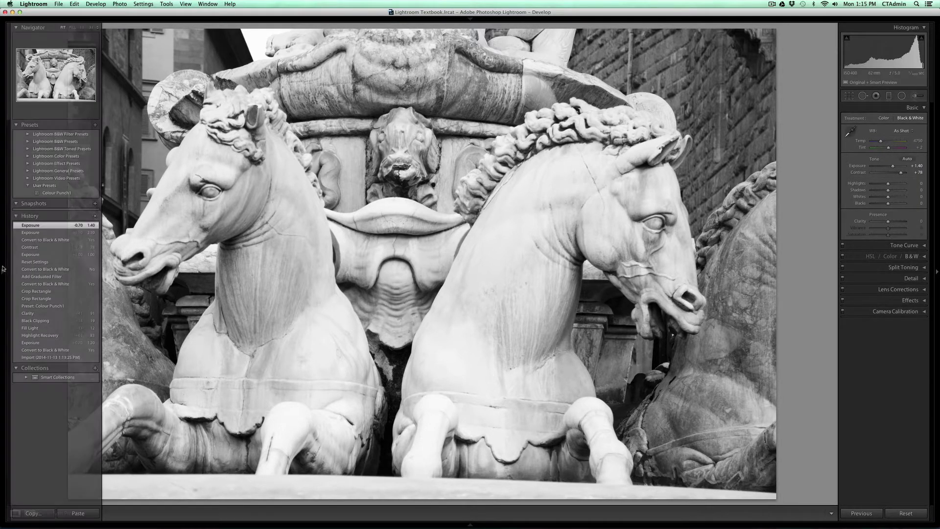
pyautogui.click(470, 19)
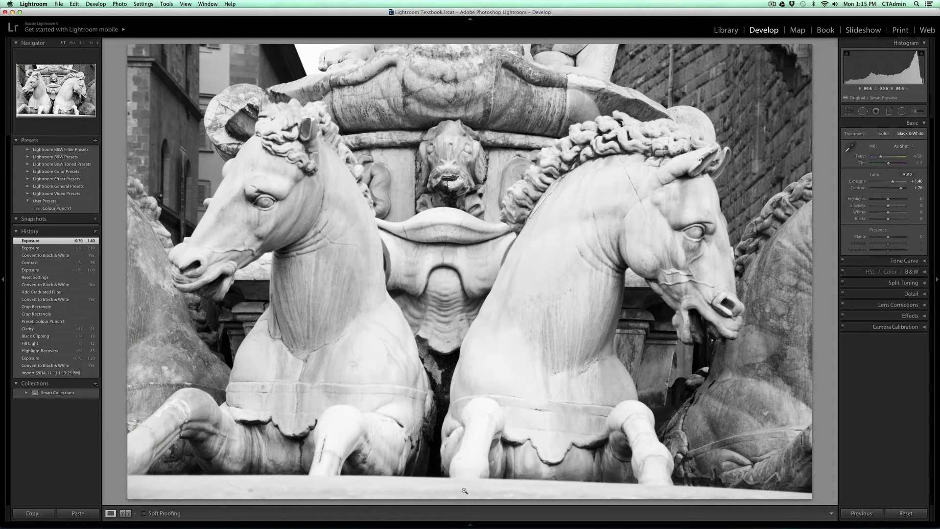
pyautogui.click(469, 523)
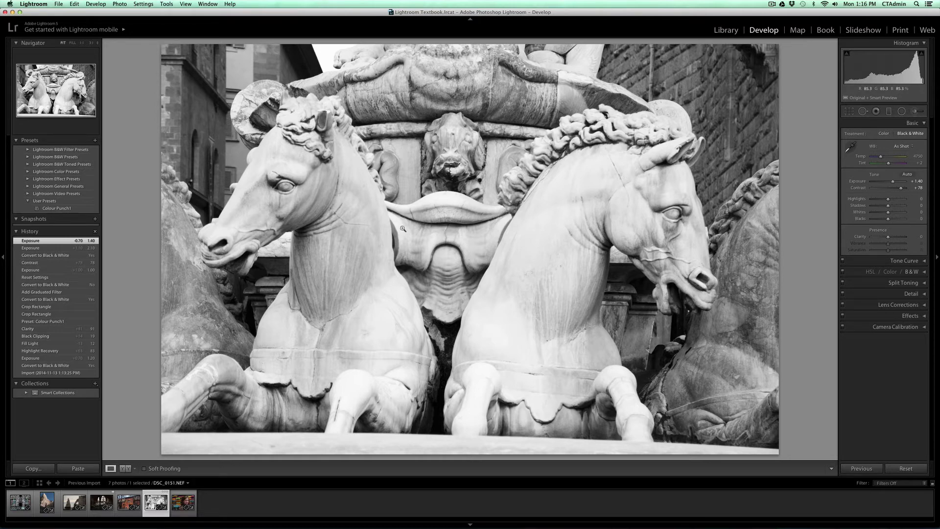
# Step: Zoom to 1:1 on the left horse's eye and pan across to the right horse
pyautogui.click(286, 185)
pyautogui.moveTo(286, 185); pyautogui.dragTo(403, 200)
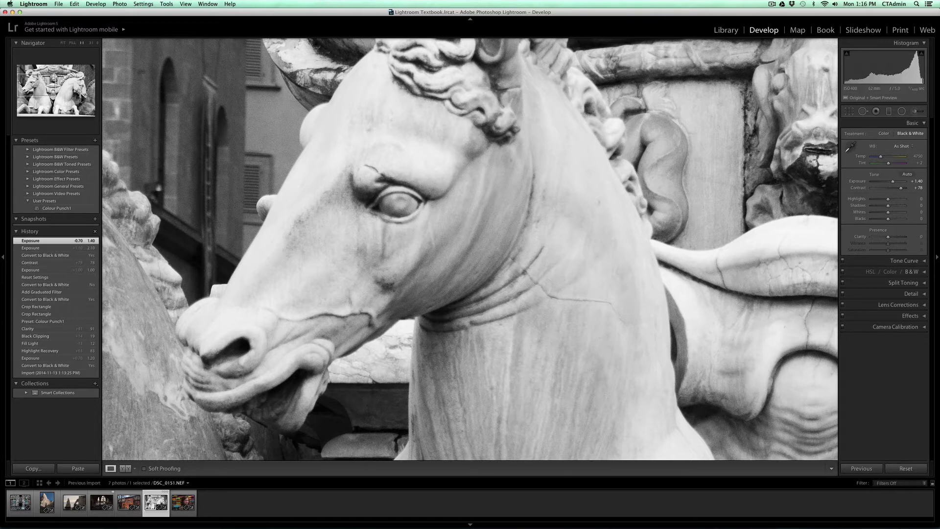
pyautogui.moveTo(39, 87); pyautogui.dragTo(84, 94)
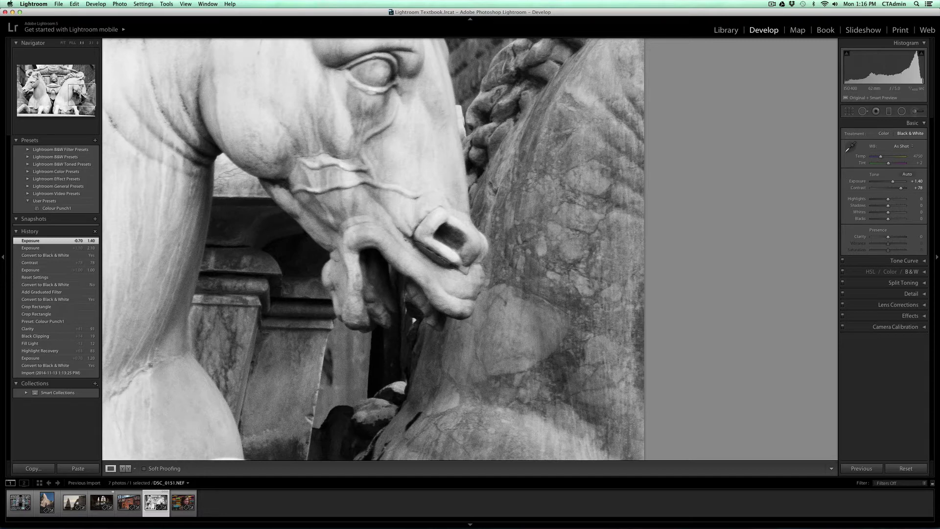
# Step: Inspect the horse's nostril at 11:1 zoom, then fit the whole photo back in view
pyautogui.click(91, 44)
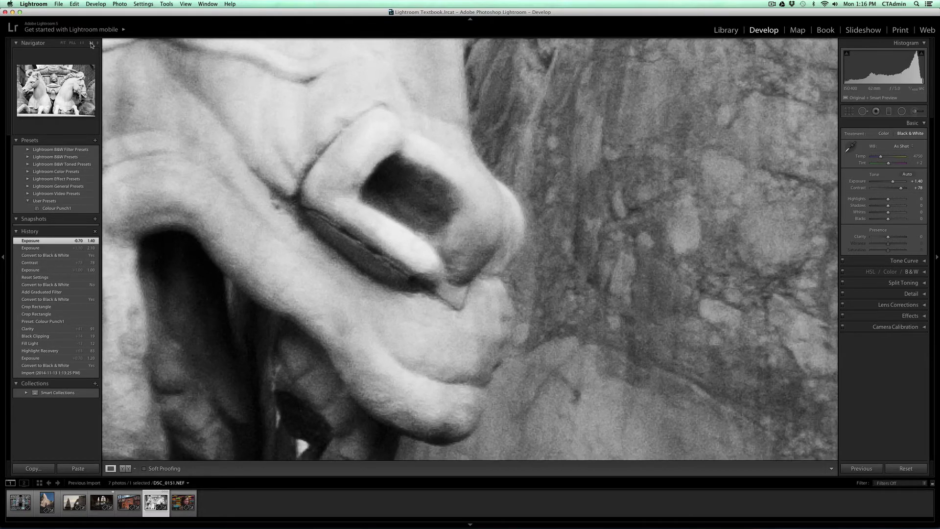
pyautogui.click(97, 43)
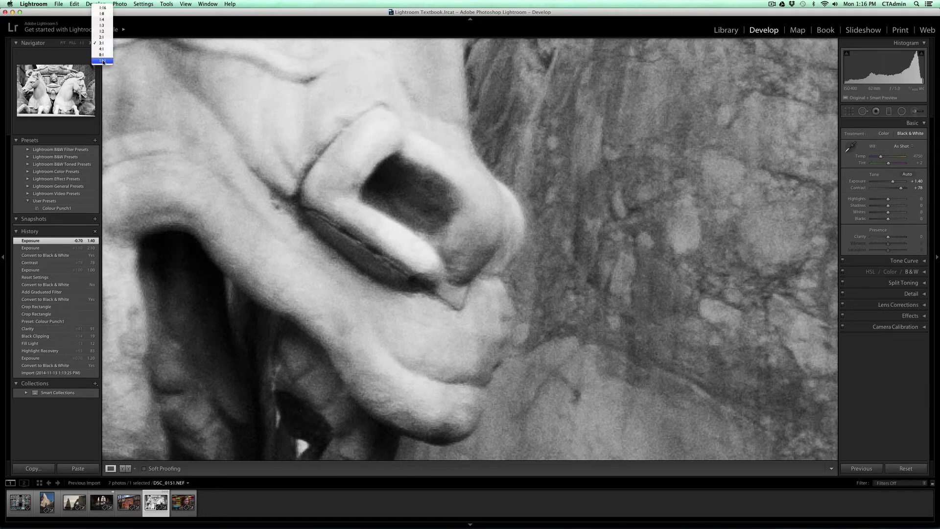
pyautogui.click(102, 60)
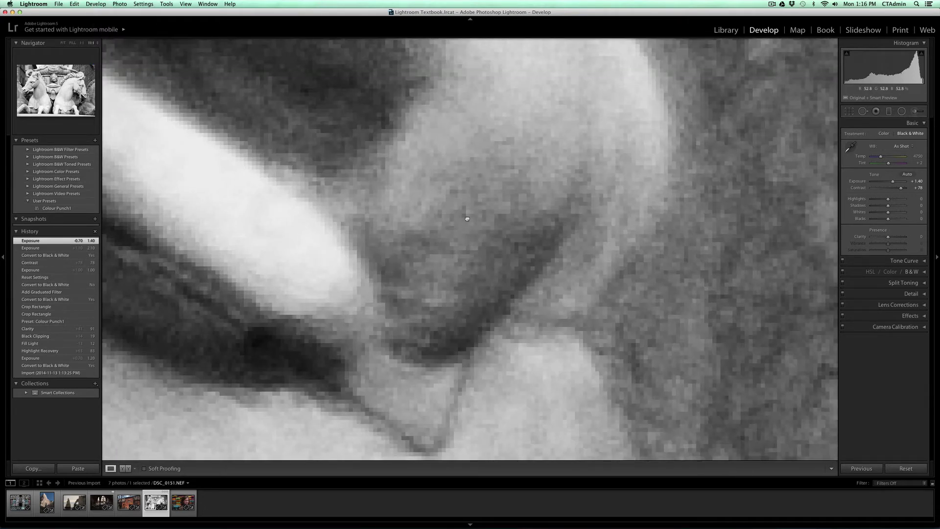
pyautogui.moveTo(465, 210); pyautogui.dragTo(546, 149)
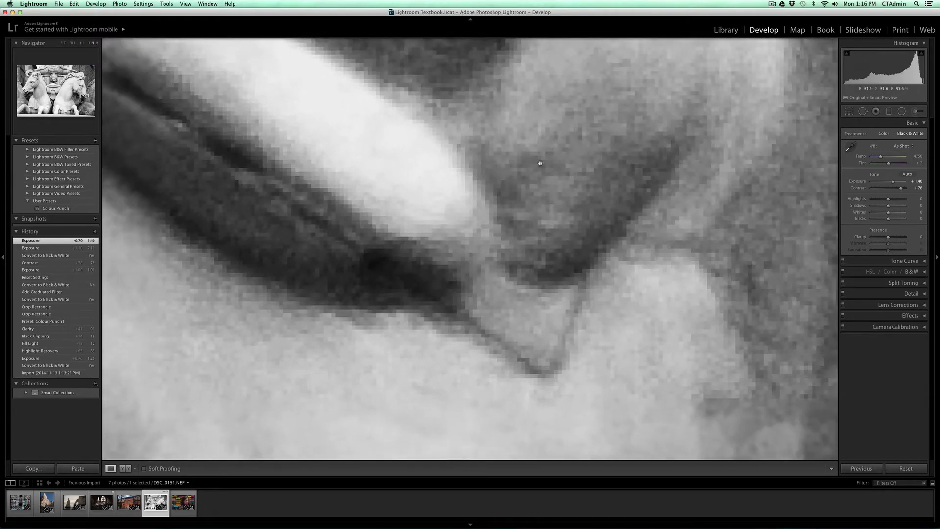
pyautogui.moveTo(473, 279); pyautogui.dragTo(500, 193)
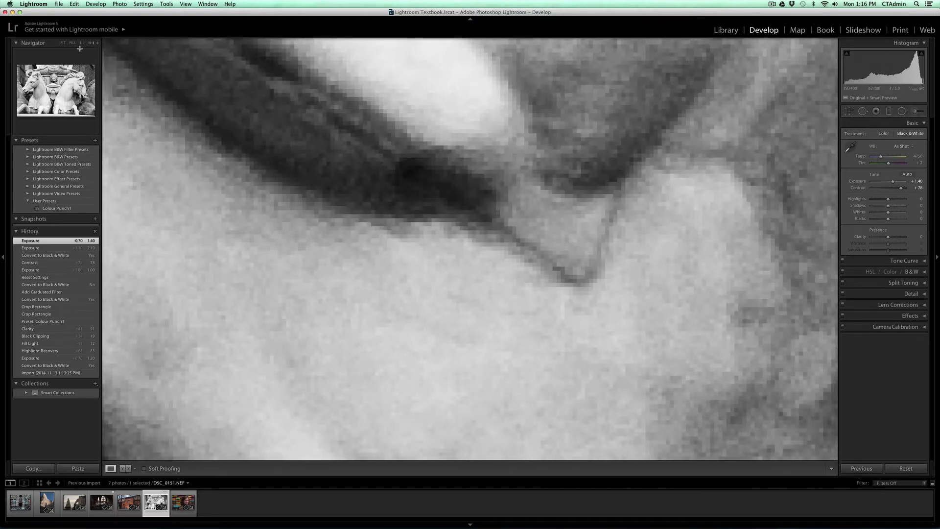
pyautogui.click(62, 43)
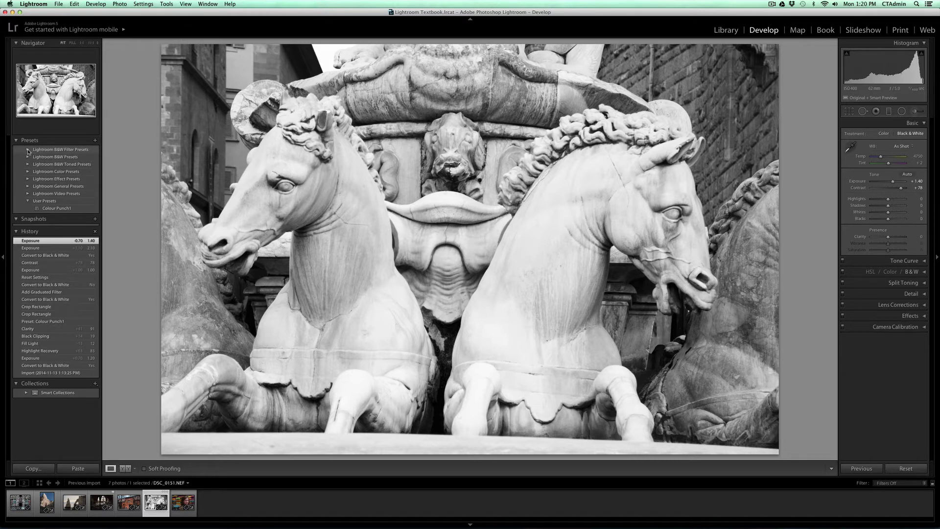
# Step: Apply Colour Punch1, then the Aged Photo preset for a faded sepia look with Saturation -50
pyautogui.click(49, 208)
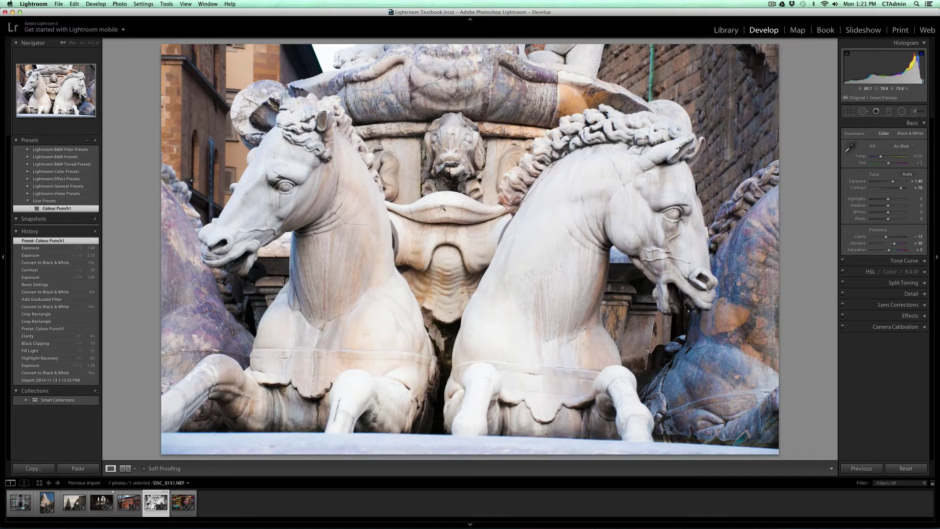
pyautogui.click(27, 150)
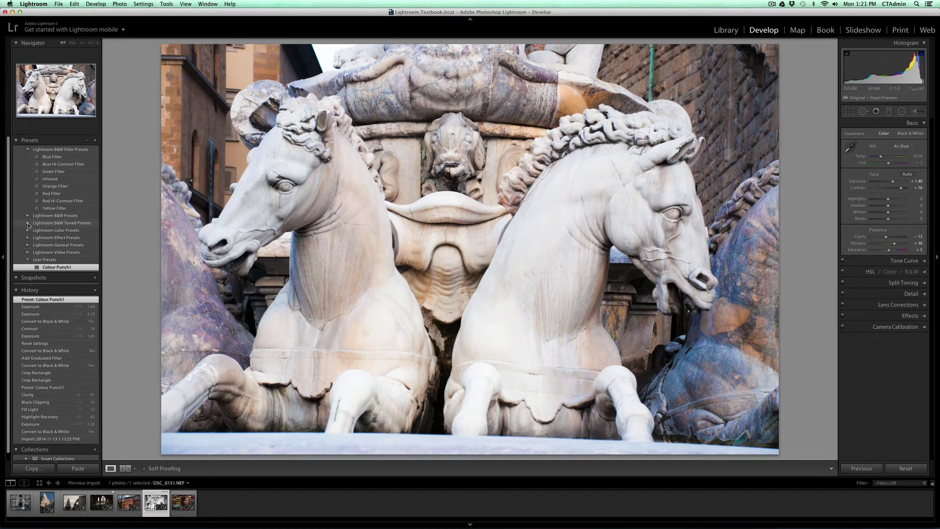
pyautogui.click(28, 231)
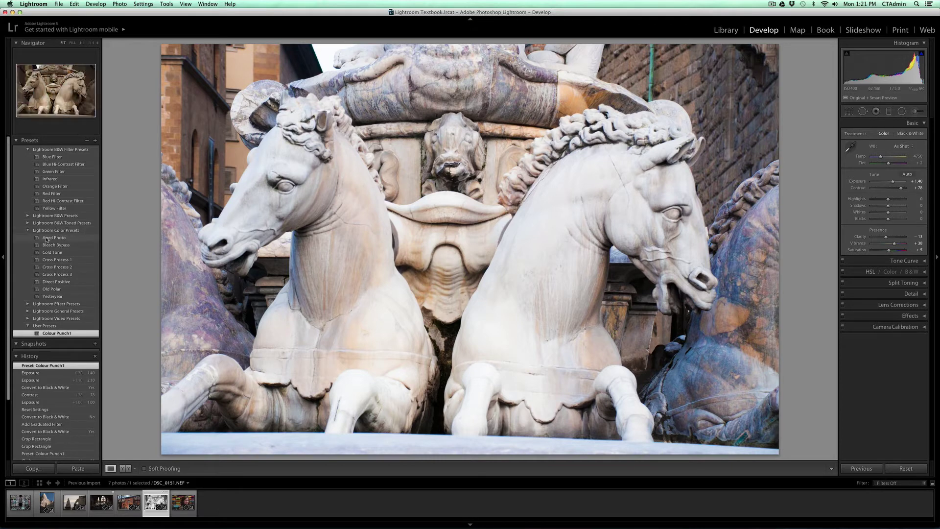
pyautogui.click(47, 239)
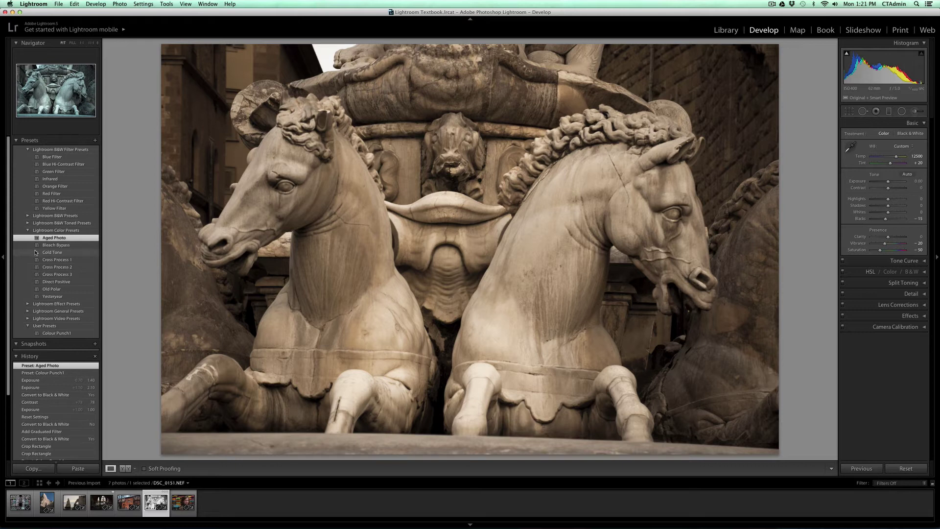
pyautogui.click(17, 140)
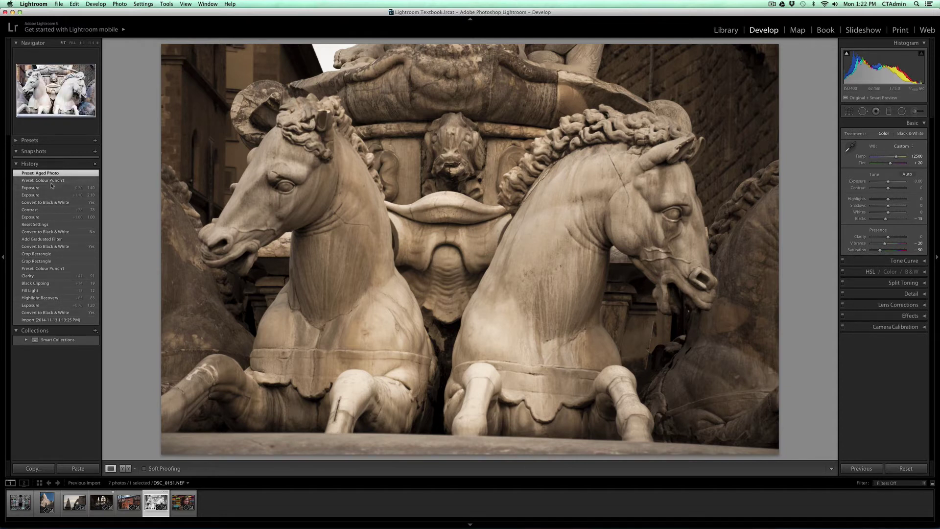
# Step: Create a snapshot named 'try #1' of the sepia version
pyautogui.click(95, 152)
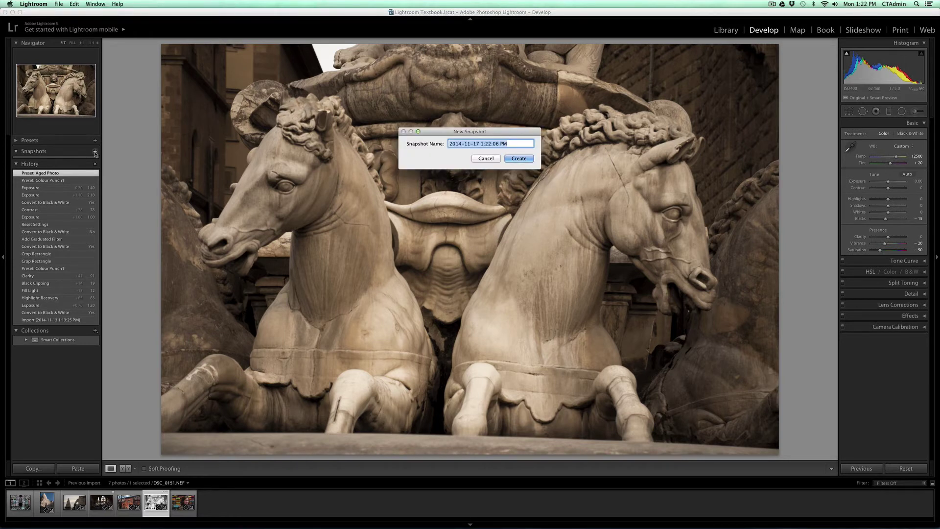
pyautogui.write('try #1')
pyautogui.press('Return')
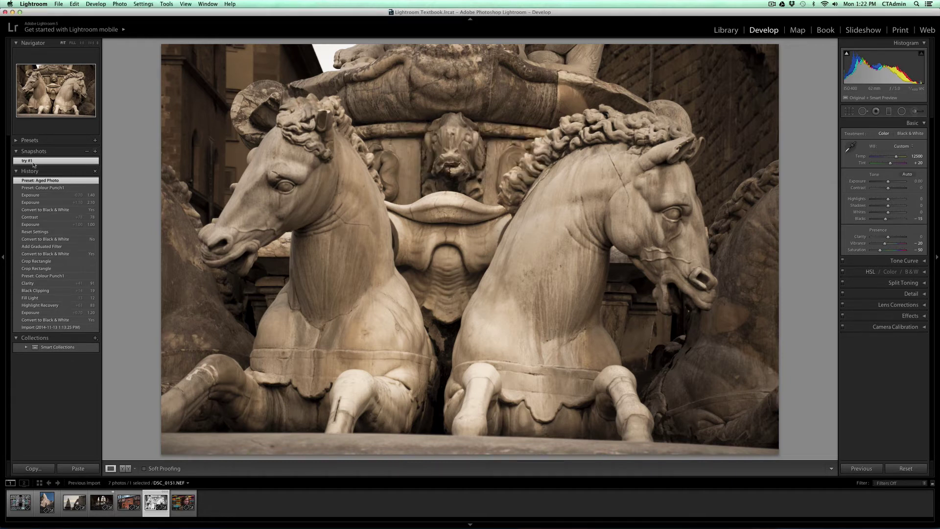
# Step: Crop the photo tightly around the left horse's head and the carved stonework behind it
pyautogui.press('r')
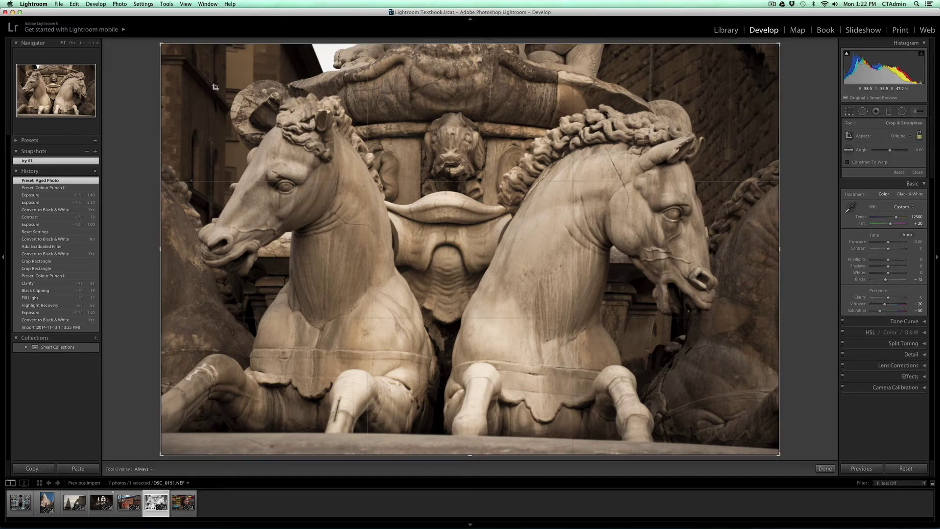
pyautogui.moveTo(744, 294); pyautogui.dragTo(608, 315)
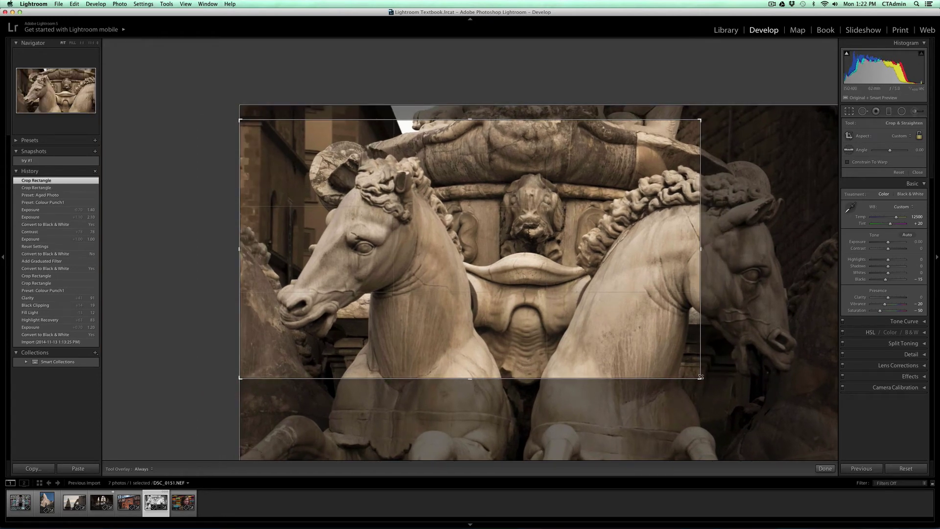
pyautogui.moveTo(700, 377); pyautogui.dragTo(651, 376)
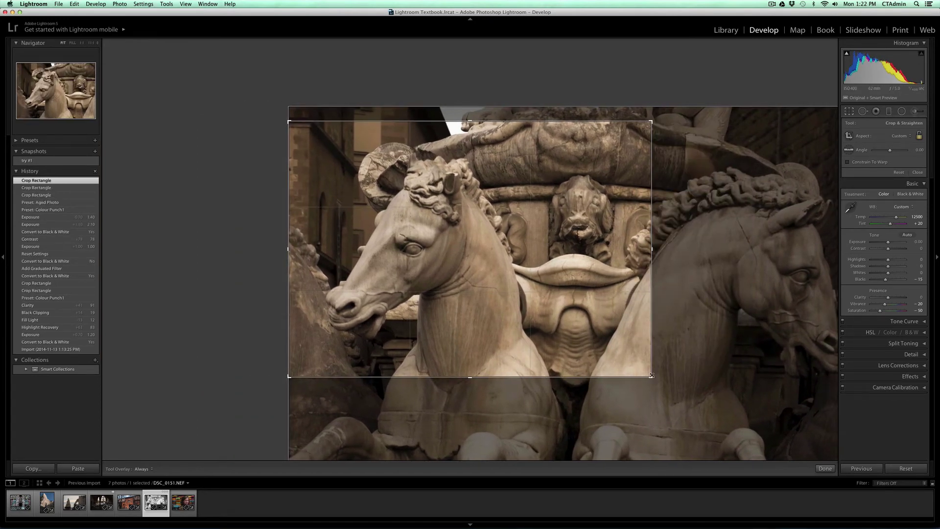
pyautogui.press('Return')
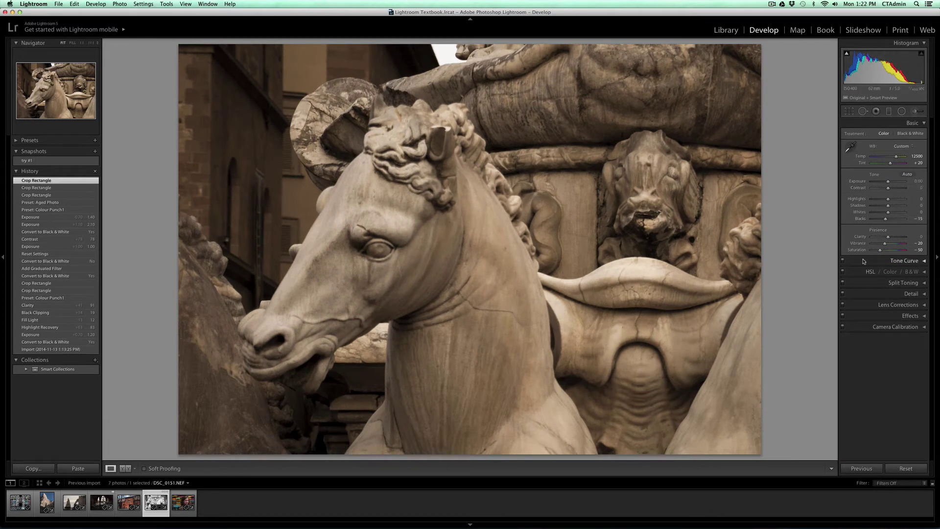
# Step: Set Saturation to -42 and lift the tone curve's Darks to +8
pyautogui.moveTo(880, 250)
pyautogui.mouseDown()
pyautogui.moveTo(890, 252)
pyautogui.moveTo(883, 252)
pyautogui.mouseUp()
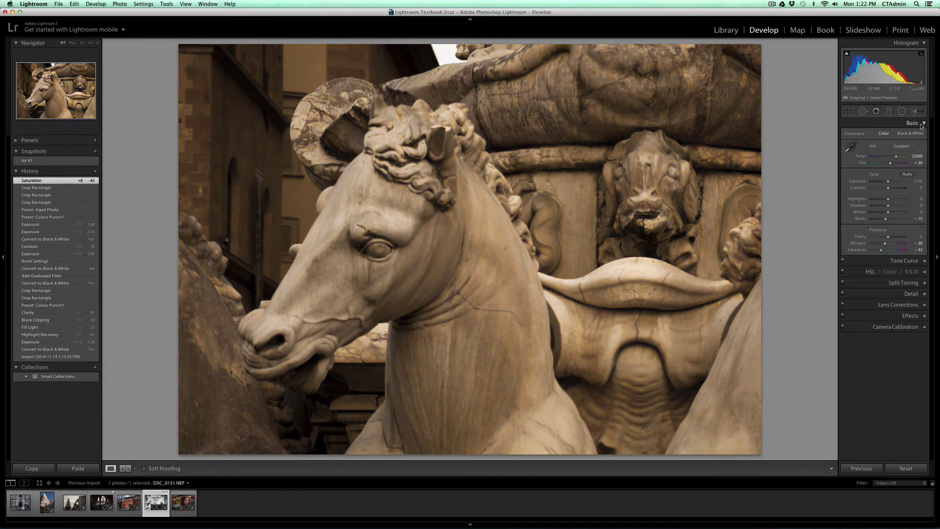
pyautogui.click(925, 262)
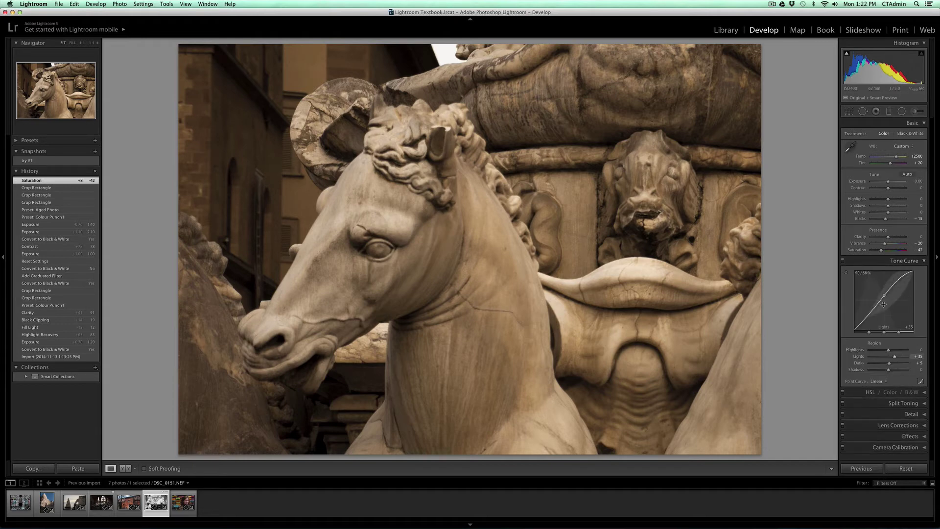
pyautogui.moveTo(881, 299); pyautogui.dragTo(881, 298)
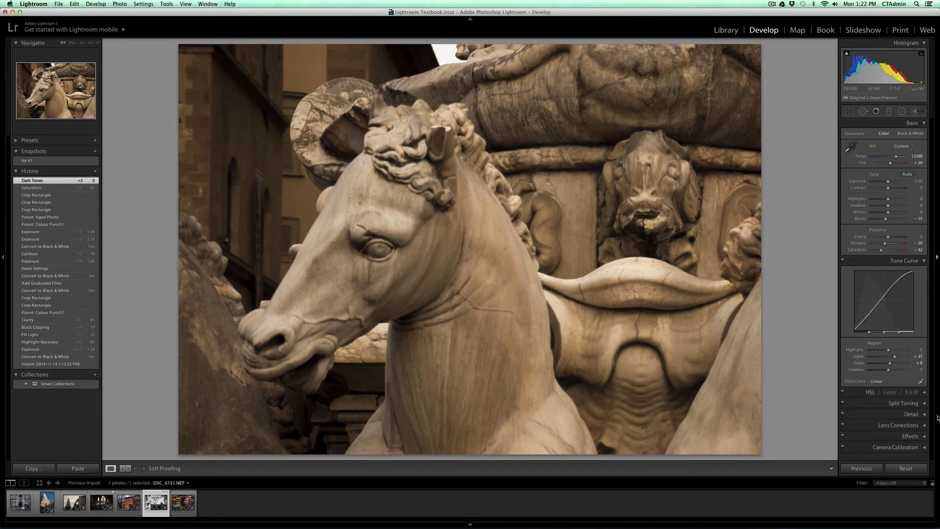
pyautogui.click(920, 425)
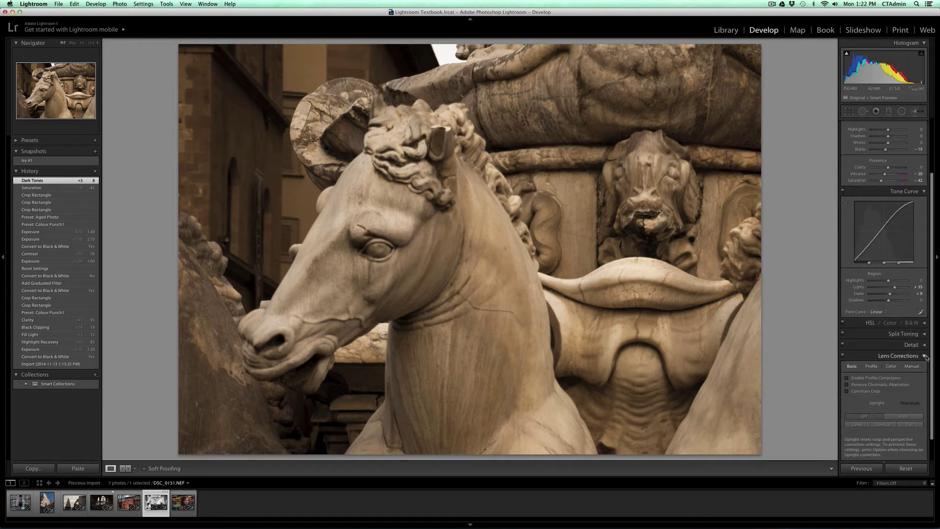
# Step: Add a post-crop vignette with Amount -47 to darken the photo's edges
pyautogui.click(925, 356)
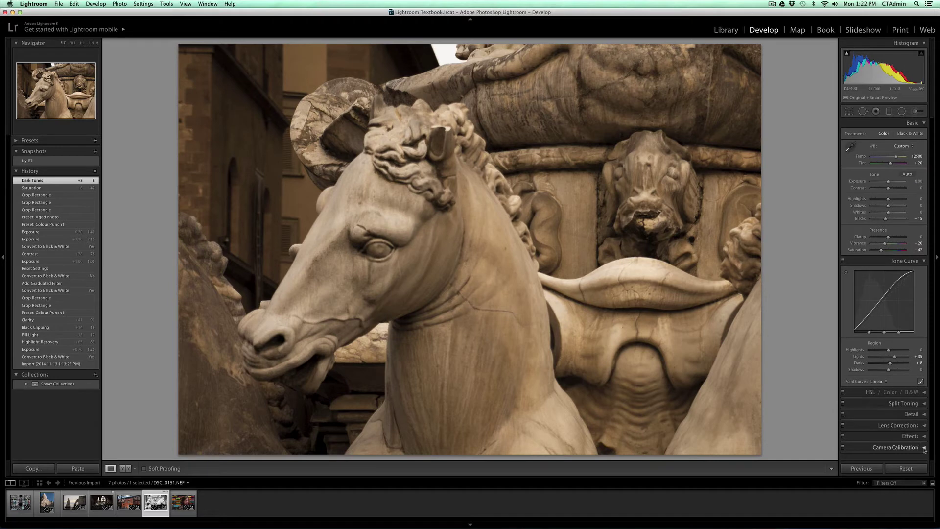
pyautogui.click(924, 439)
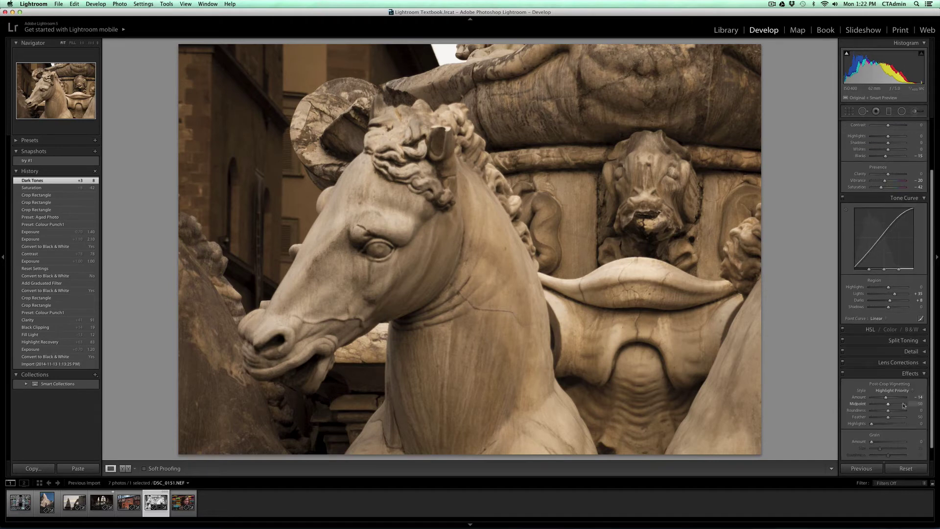
pyautogui.moveTo(887, 399)
pyautogui.mouseDown()
pyautogui.moveTo(878, 399)
pyautogui.moveTo(896, 398)
pyautogui.moveTo(880, 399)
pyautogui.mouseUp()
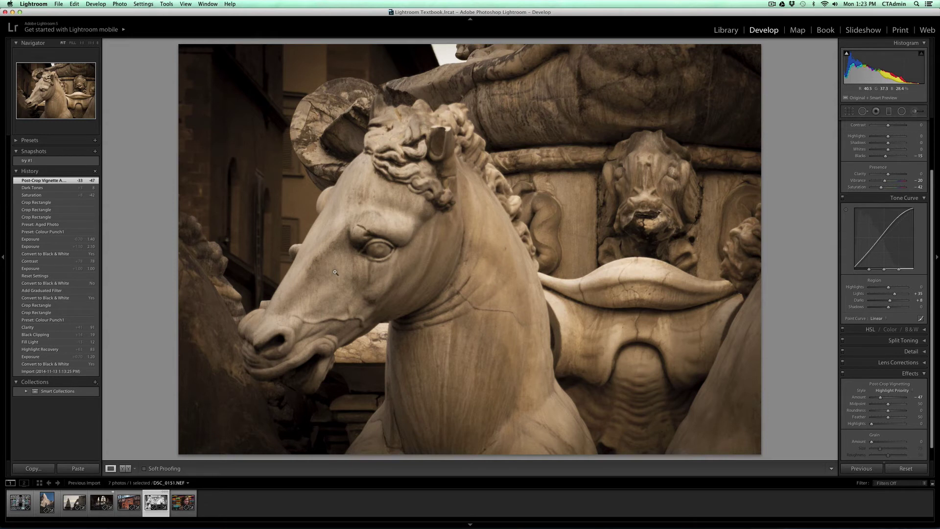
pyautogui.click(29, 162)
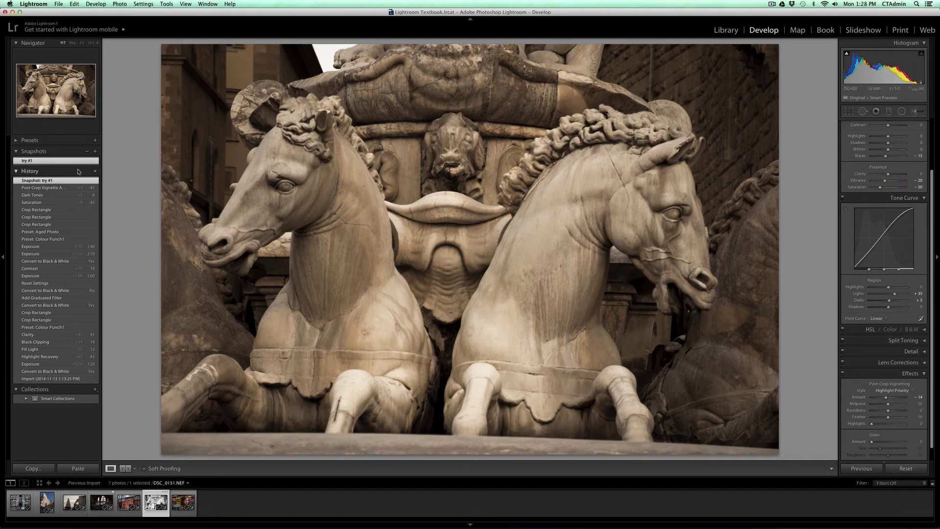
pyautogui.click(51, 188)
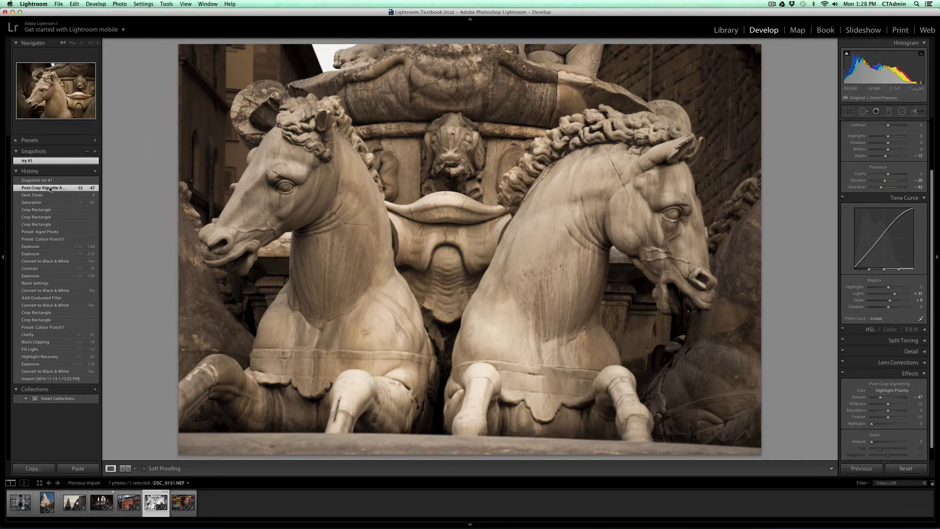
pyautogui.click(49, 181)
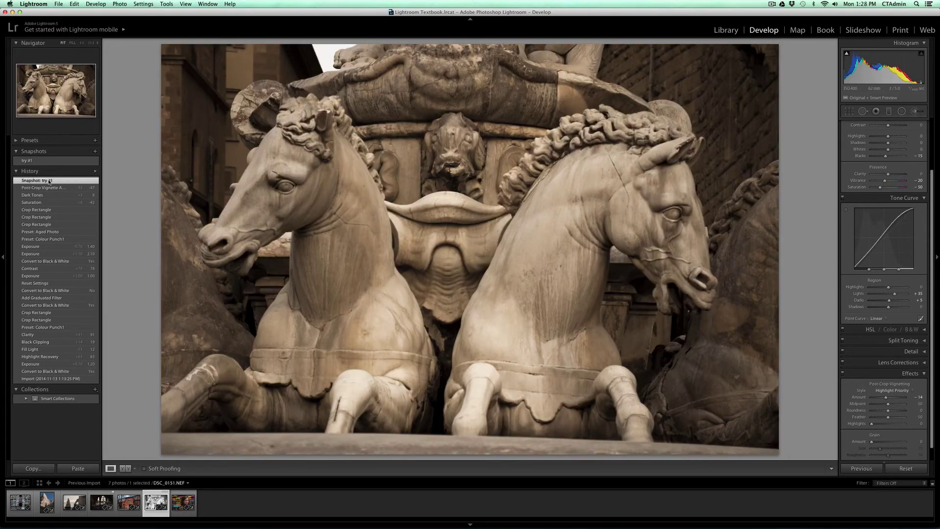
pyautogui.click(51, 188)
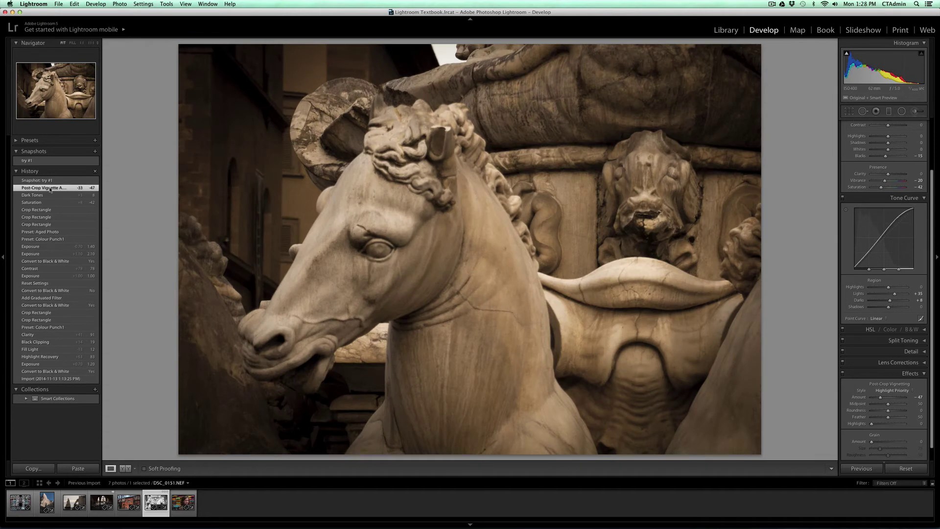
pyautogui.click(49, 180)
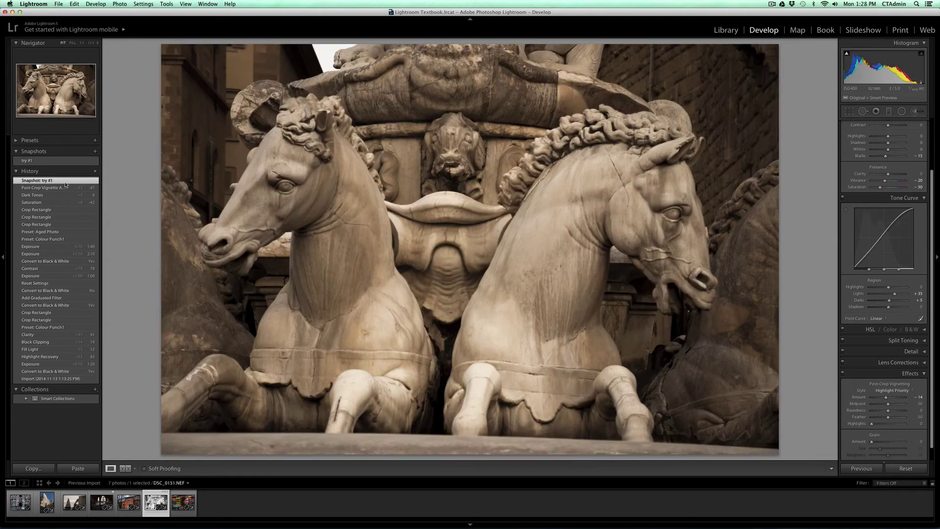
# Step: Scroll the Develop panel up to reveal the Basic treatment, white balance and tone settings
pyautogui.scroll(3, 887, 284)
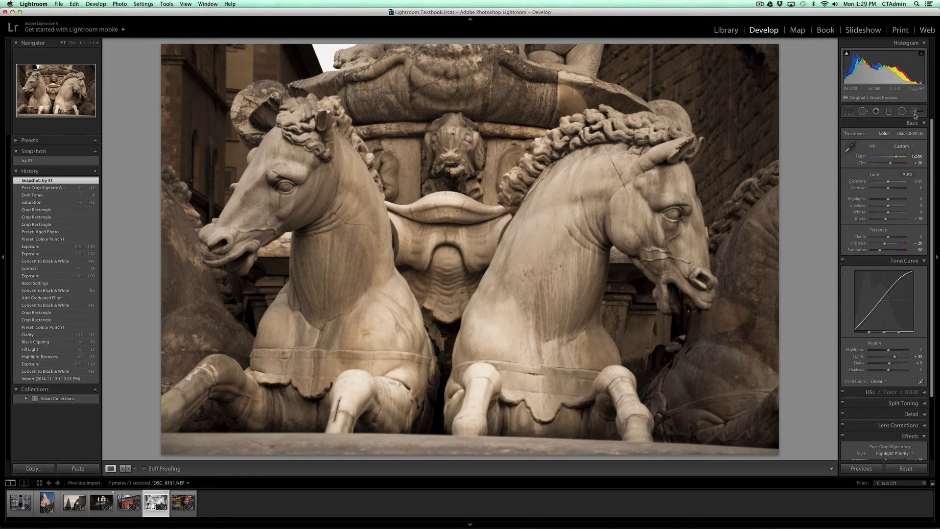
pyautogui.click(851, 113)
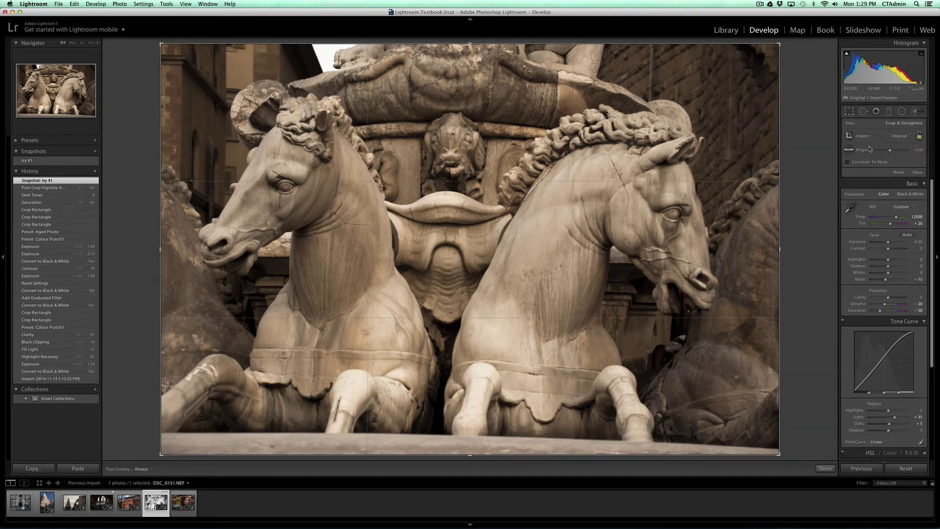
pyautogui.click(862, 112)
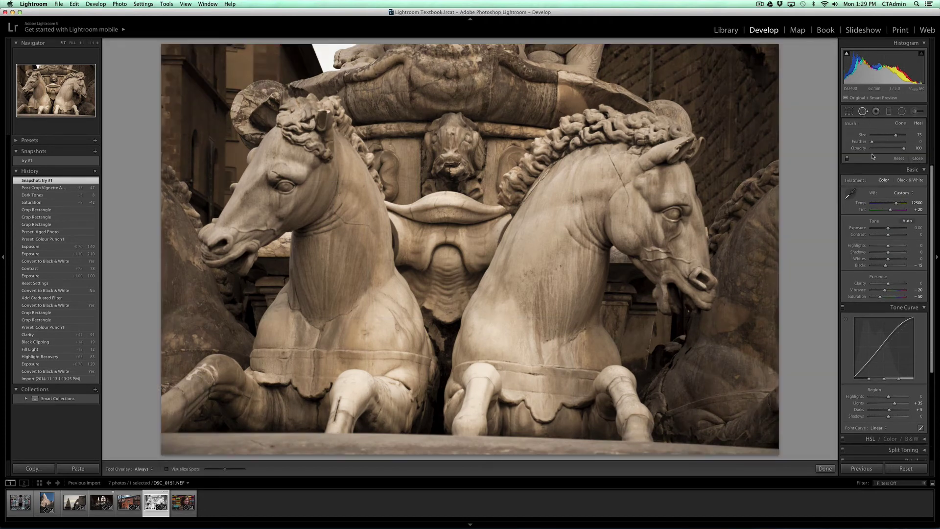
pyautogui.click(877, 112)
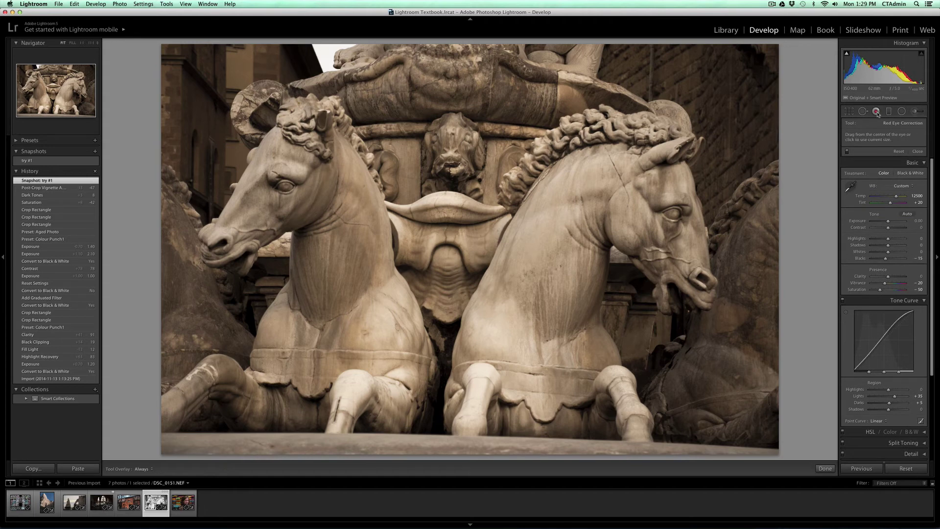
pyautogui.click(889, 112)
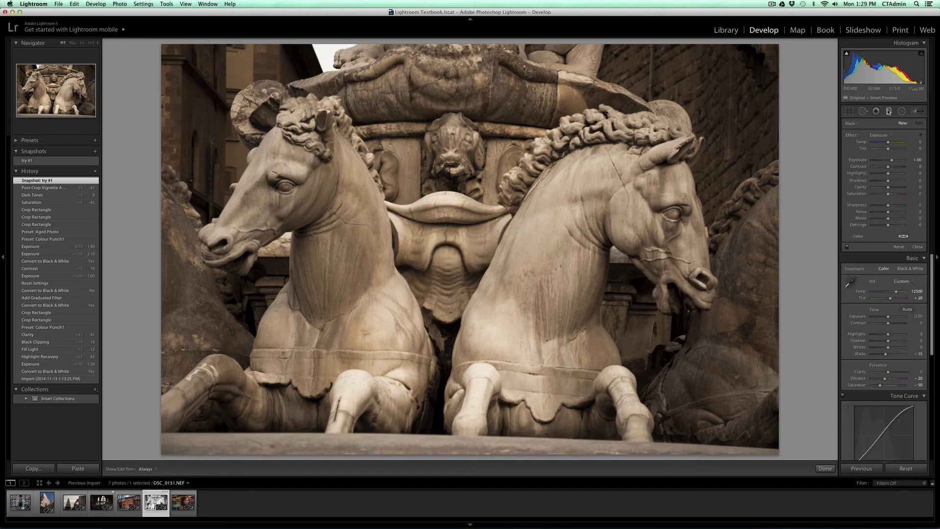
pyautogui.click(824, 469)
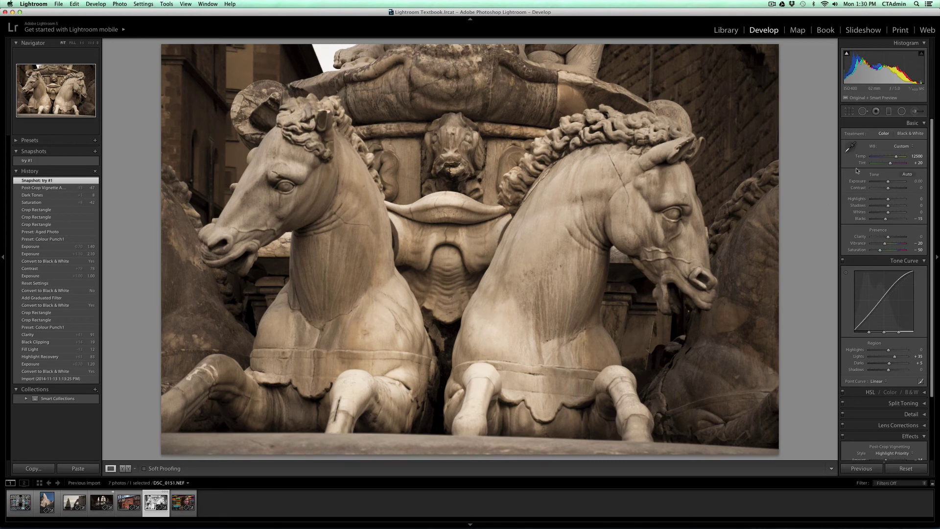
pyautogui.click(904, 135)
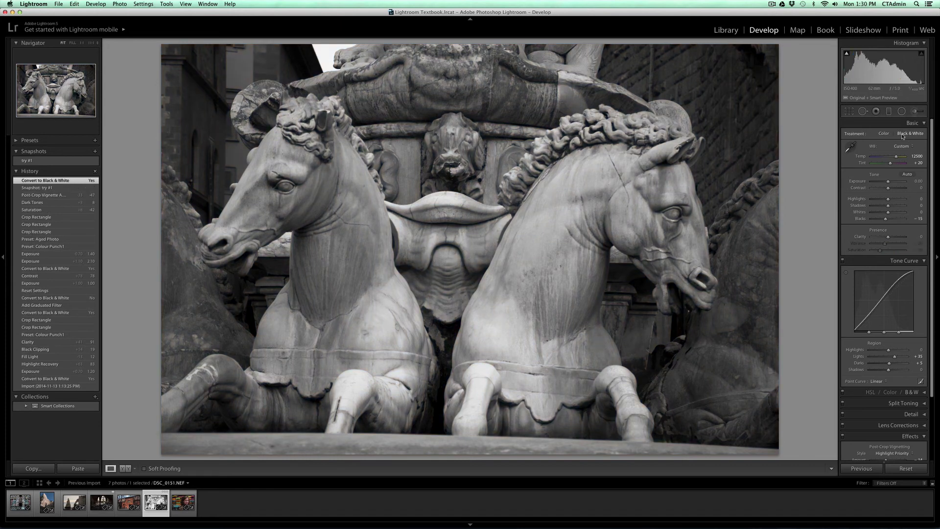
pyautogui.click(888, 134)
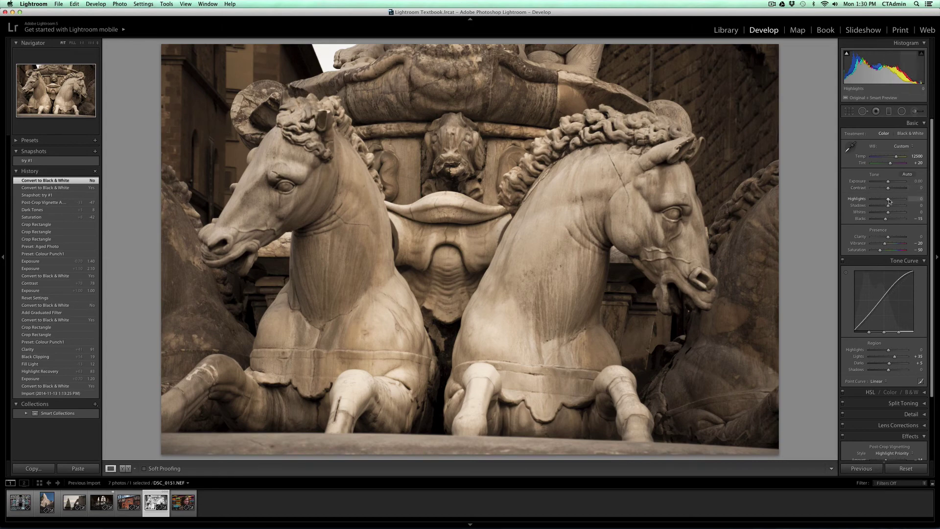
pyautogui.moveTo(888, 182); pyautogui.dragTo(893, 184)
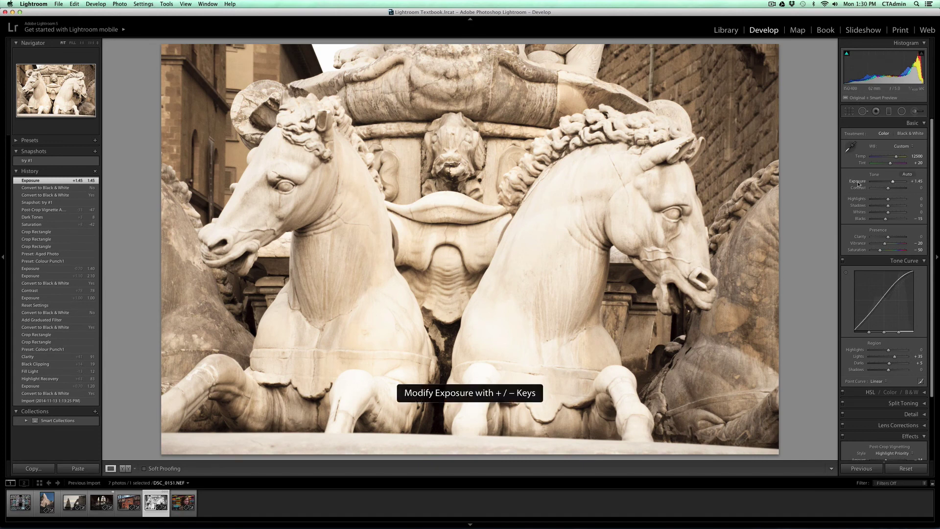
pyautogui.doubleClick(858, 182)
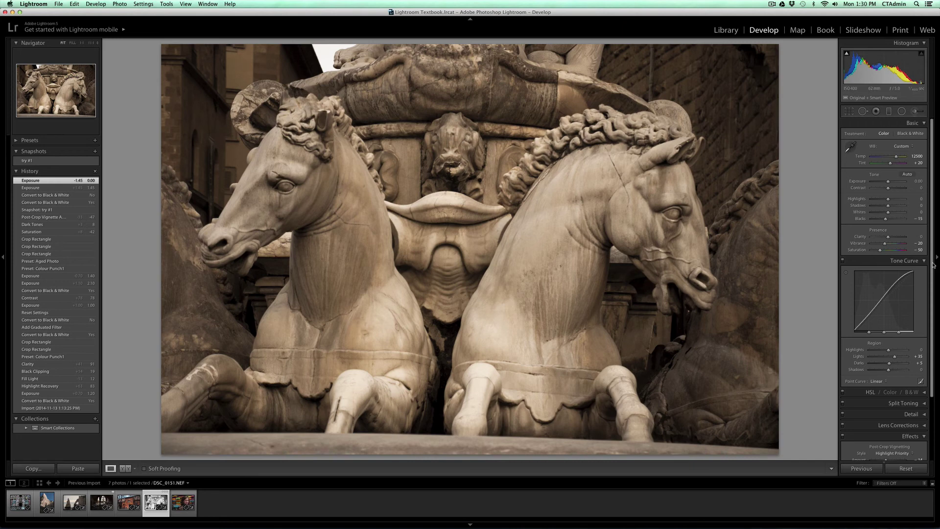
# Step: Collapse Basic and Tone Curve, try the B&W mix, then revert to the earlier Exposure history state
pyautogui.click(923, 124)
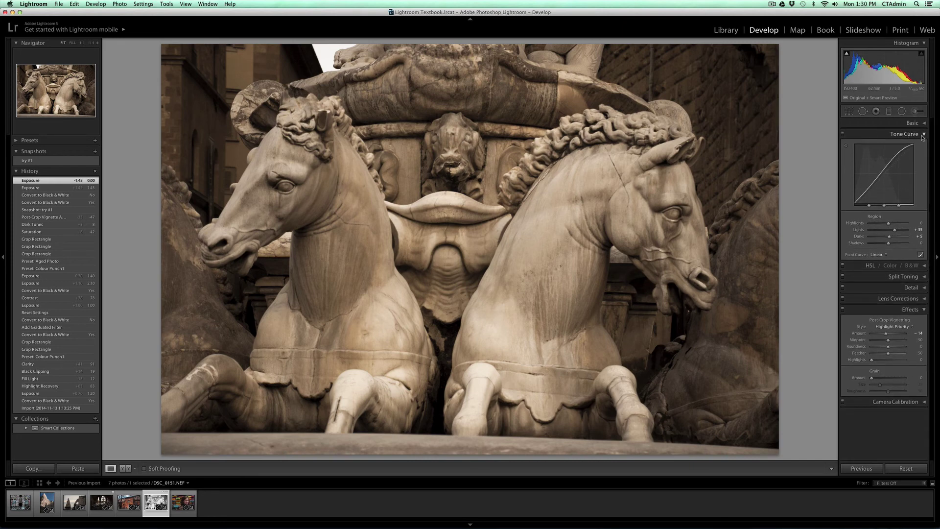
pyautogui.click(924, 135)
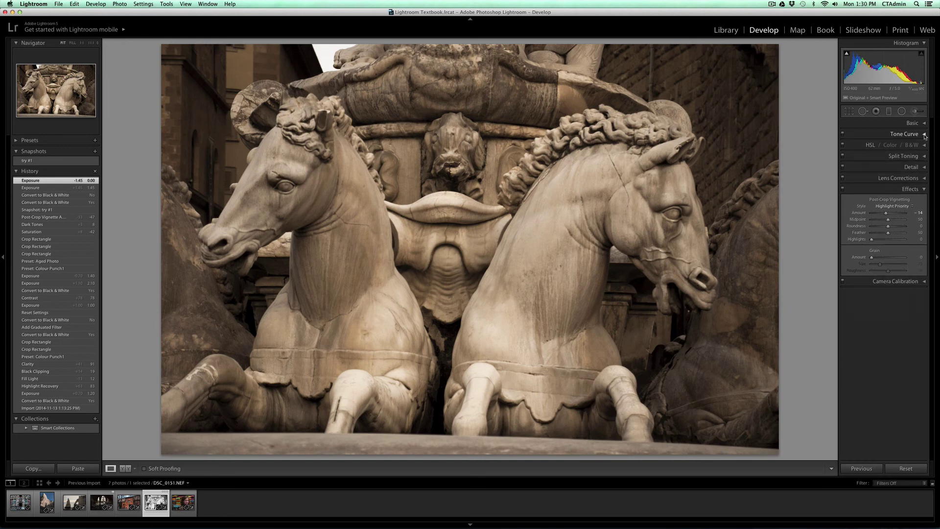
pyautogui.click(924, 146)
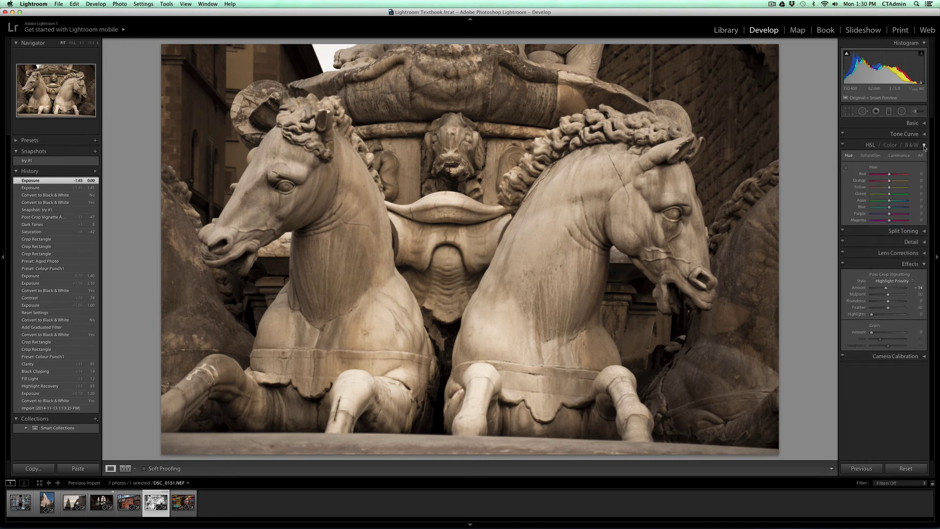
pyautogui.click(913, 145)
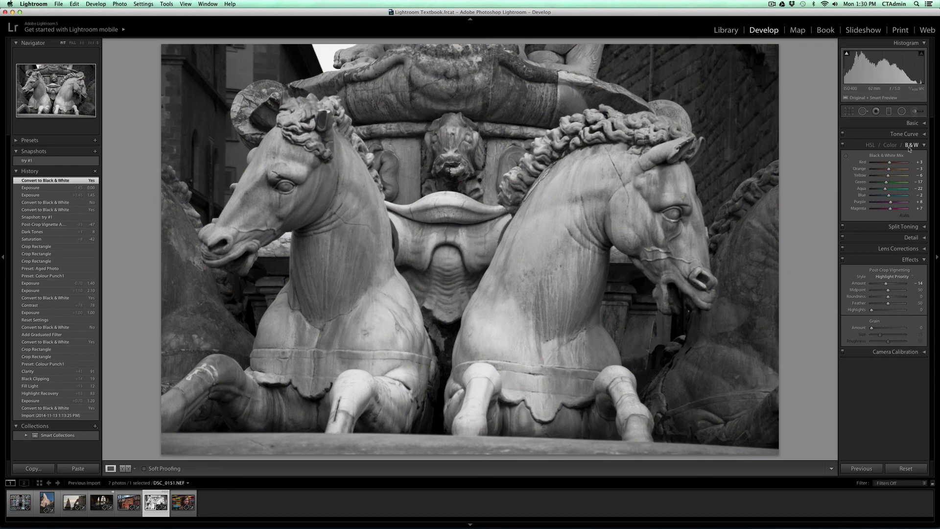
pyautogui.click(51, 189)
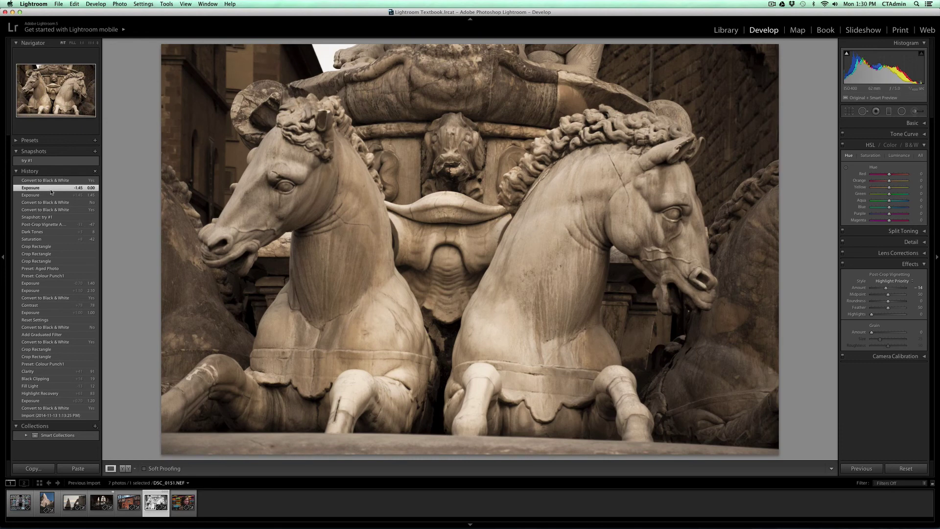
# Step: Reset all edits, briefly shift Blue hue to -100 and Orange hue to +100, then return both to 0
pyautogui.click(904, 469)
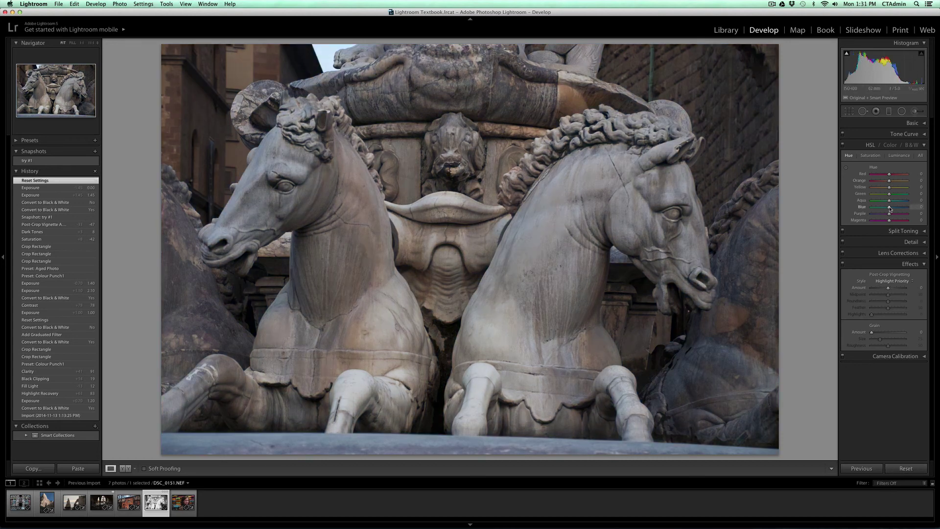
pyautogui.moveTo(890, 209); pyautogui.dragTo(915, 214)
pyautogui.moveTo(889, 180); pyautogui.dragTo(913, 186)
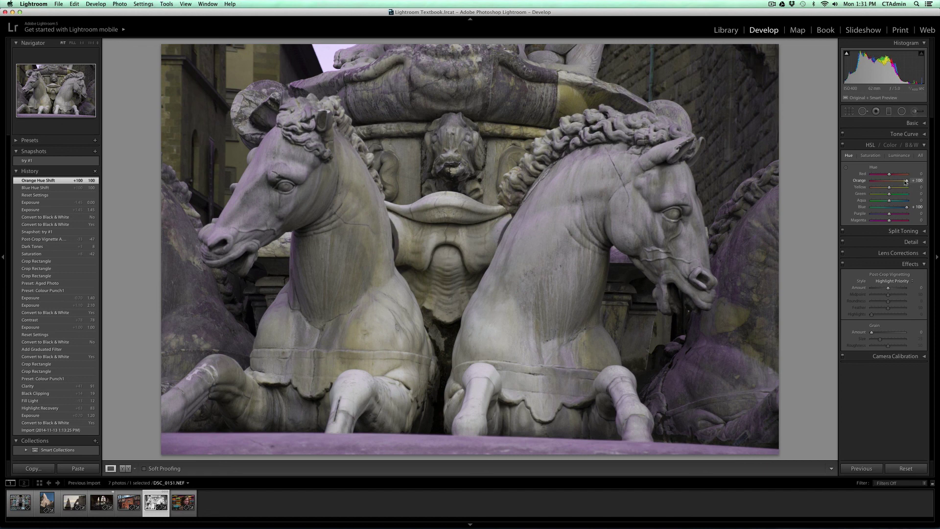
pyautogui.doubleClick(861, 181)
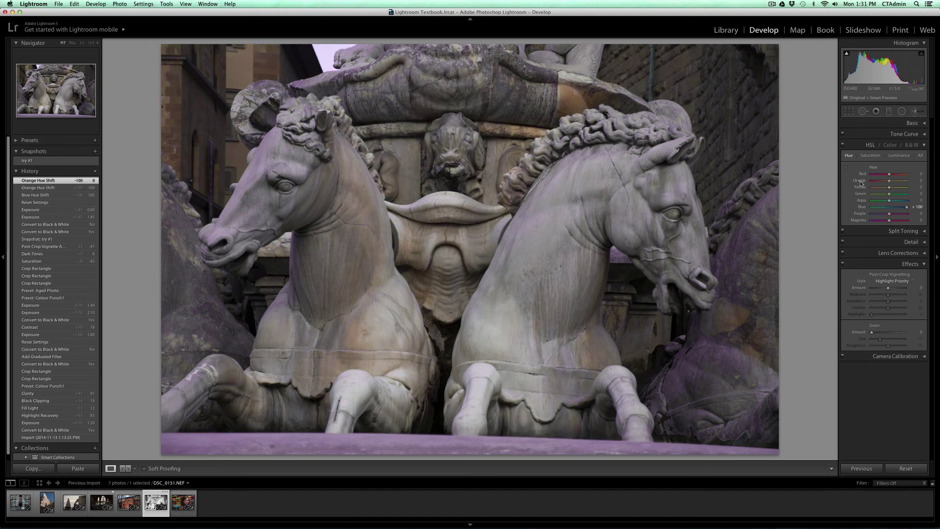
pyautogui.doubleClick(860, 208)
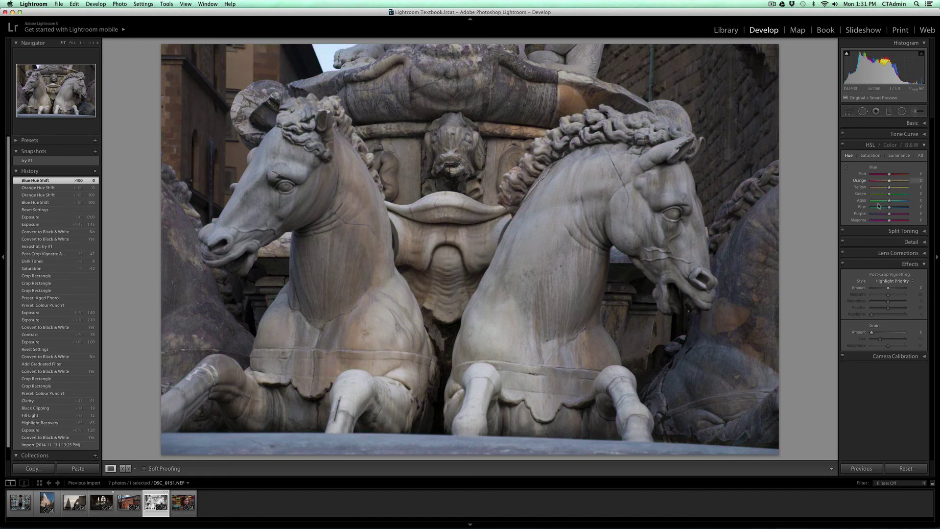
# Step: Convert the photo to B&W with the Orange mix at +100 and Blue at +62
pyautogui.click(910, 146)
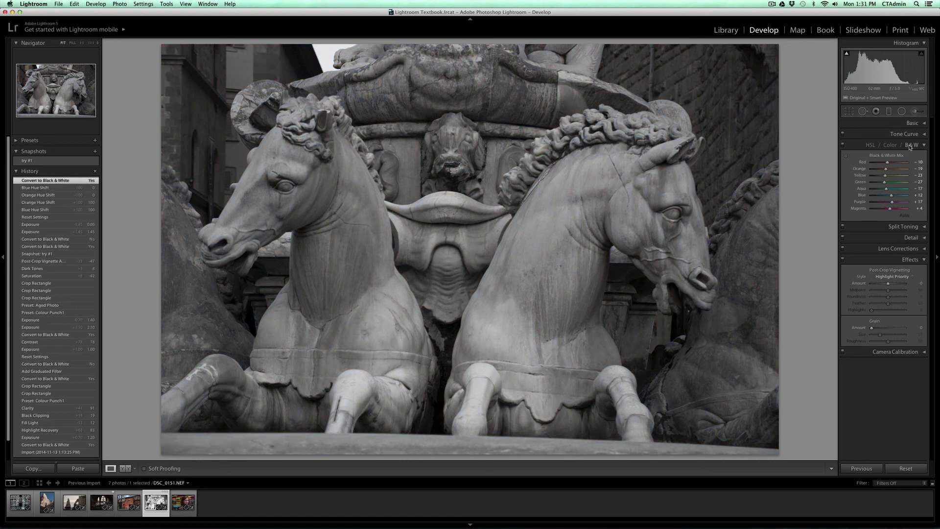
pyautogui.moveTo(887, 171); pyautogui.dragTo(898, 200)
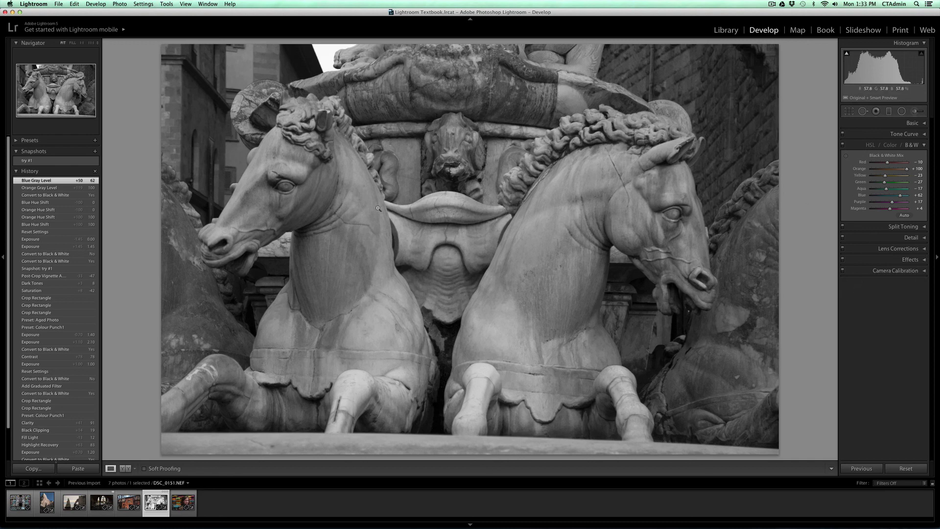
# Step: Reset the photo's settings, bringing back the fountain's original colour with HSL hues at 0
pyautogui.click(905, 469)
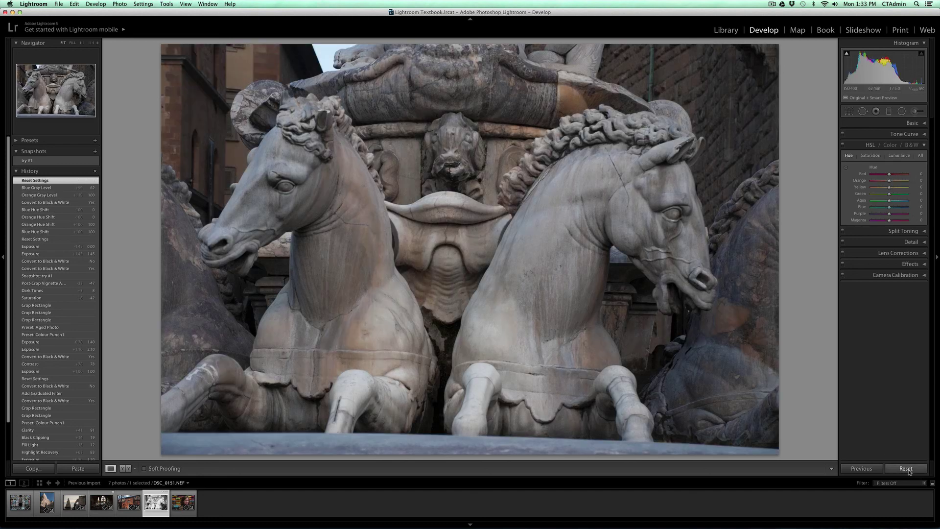